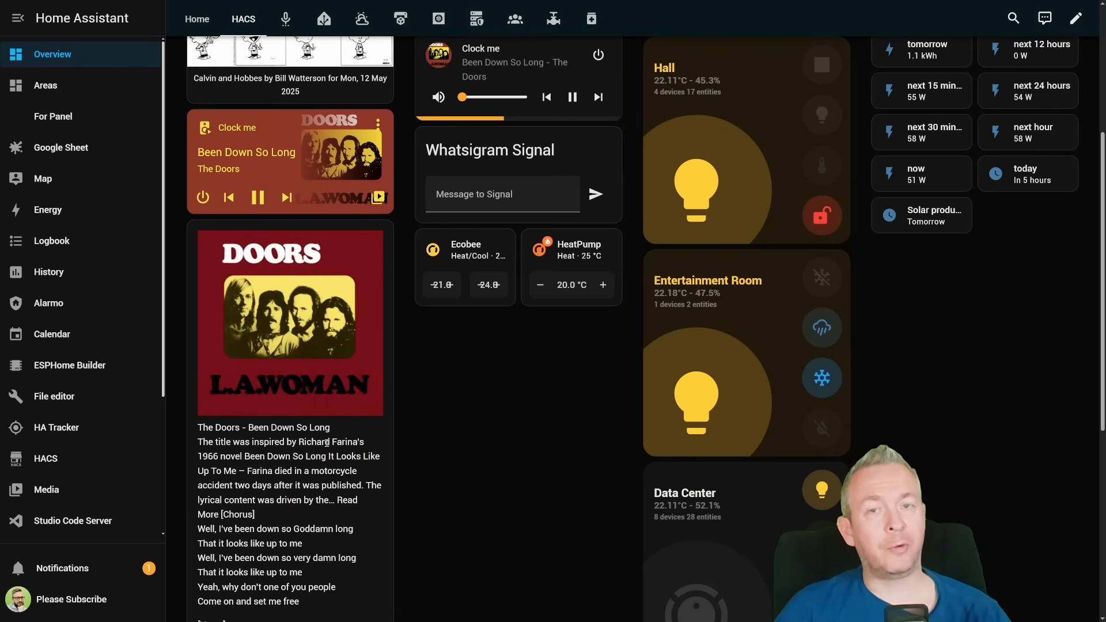
- Look over the media player and song lyrics cards on the HACS dashboard view
{"action": "scroll", "coordinate": [551, 344], "scroll_direction": "up", "scroll_amount": 4}
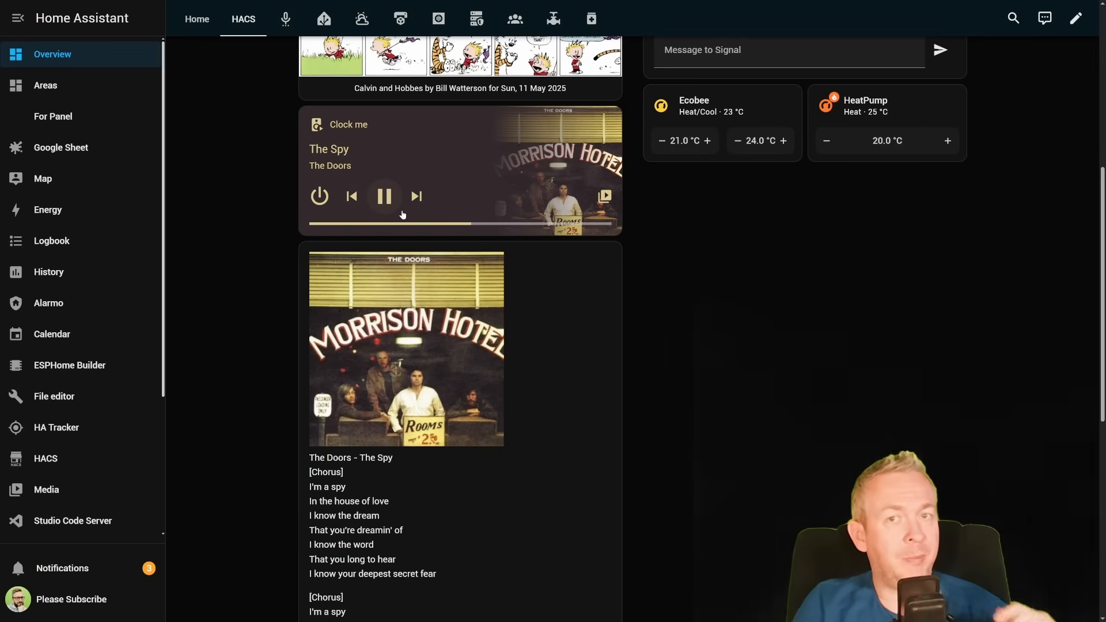
{"action": "scroll", "coordinate": [485, 495], "scroll_direction": "down", "scroll_amount": 8}
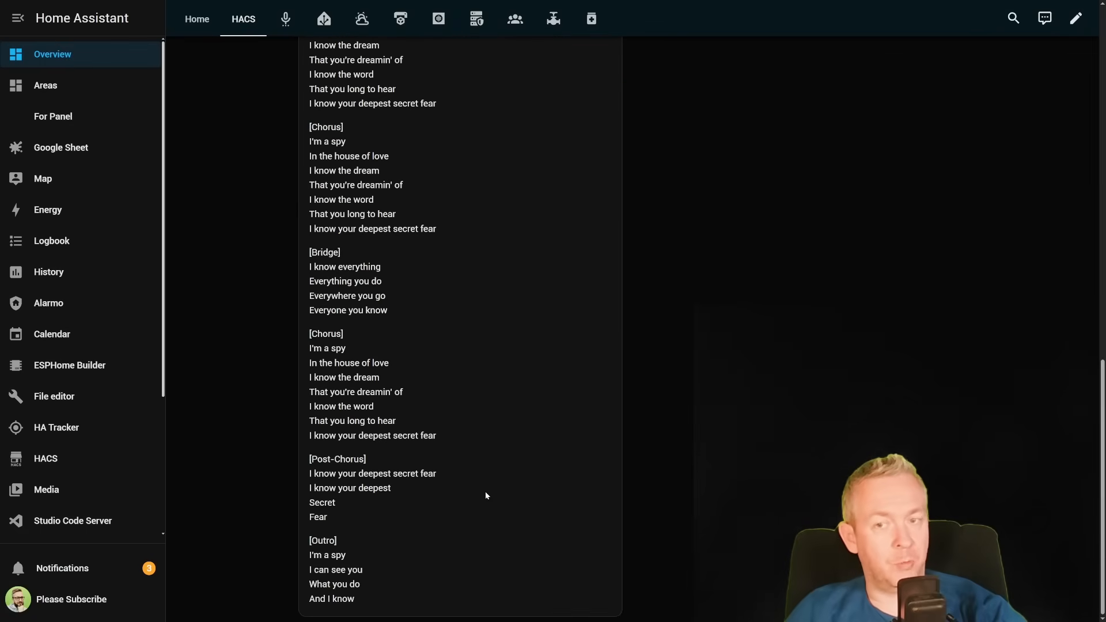
{"action": "scroll", "coordinate": [478, 474], "scroll_direction": "up", "scroll_amount": 8}
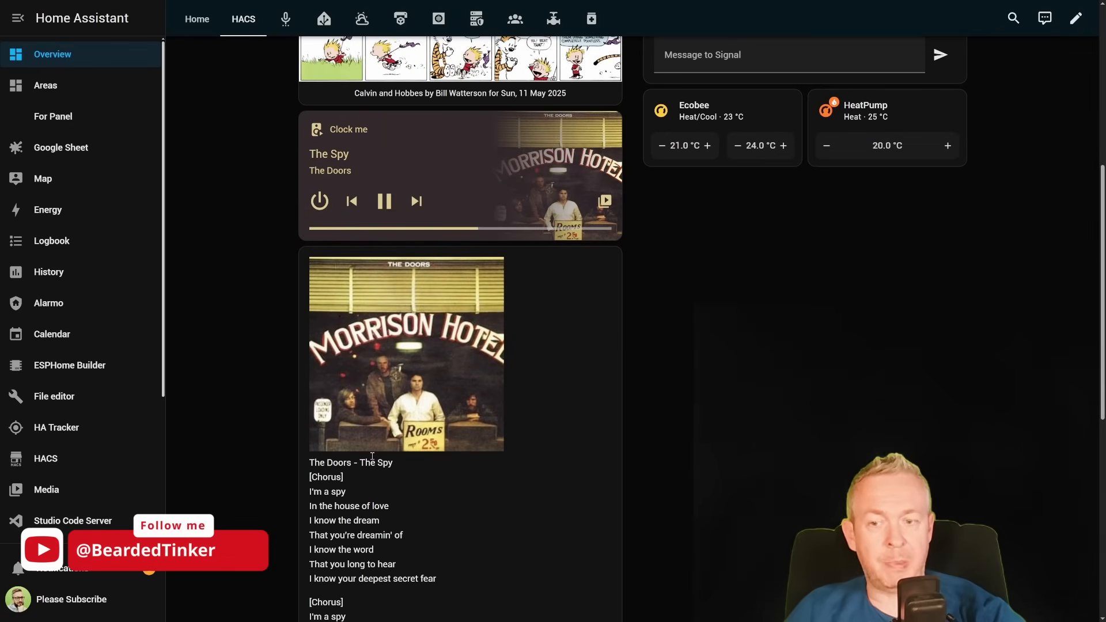
{"action": "scroll", "coordinate": [364, 477], "scroll_direction": "down", "scroll_amount": 8}
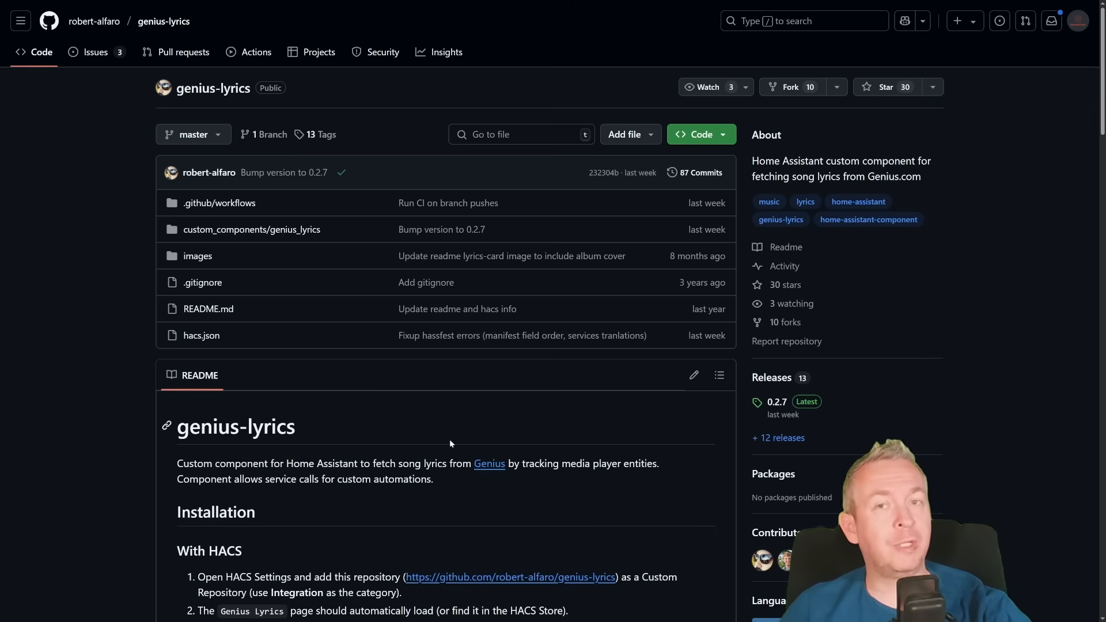
- Star the genius-lyrics repository on GitHub and review the README's installation and setup instructions
{"action": "left_click", "coordinate": [866, 89]}
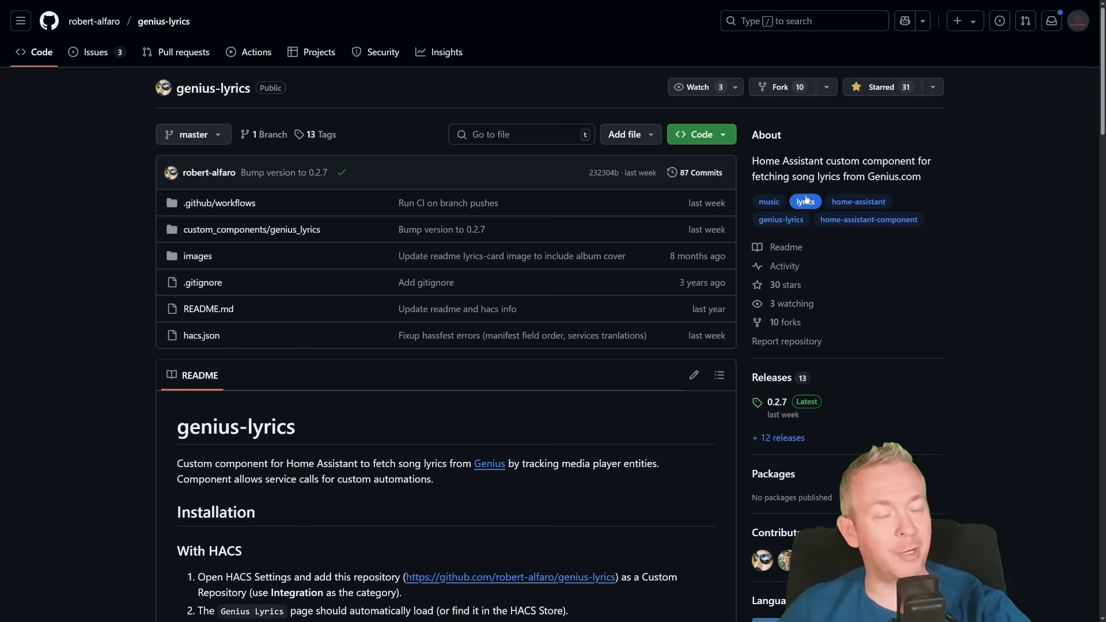
{"action": "scroll", "coordinate": [785, 207], "scroll_direction": "down", "scroll_amount": 2}
{"action": "scroll", "coordinate": [696, 325], "scroll_direction": "down", "scroll_amount": 8}
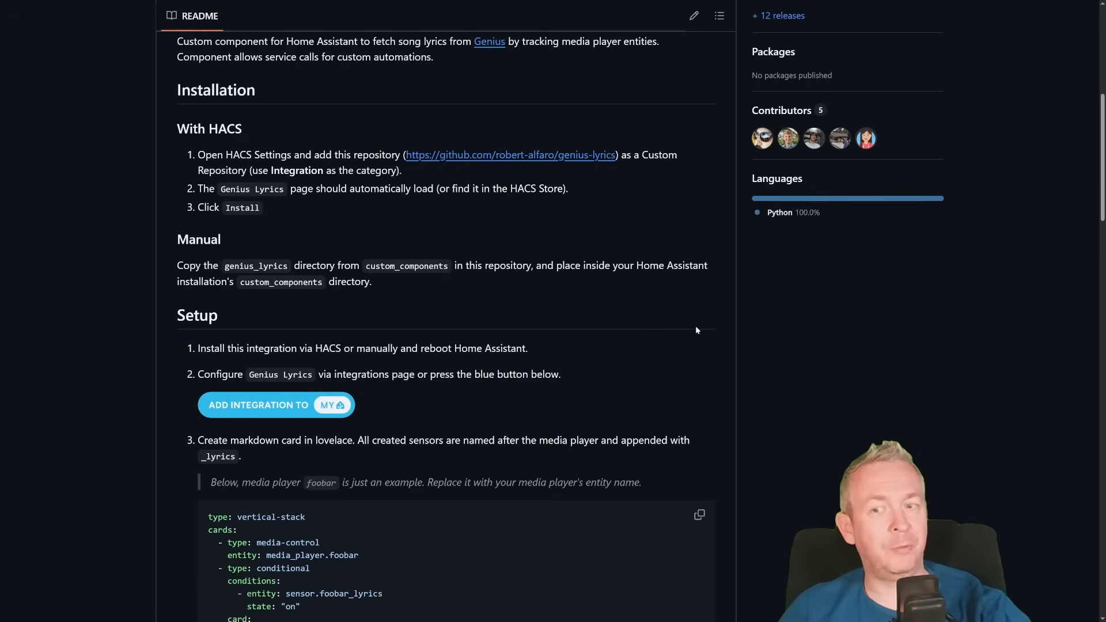
{"action": "scroll", "coordinate": [685, 318], "scroll_direction": "up", "scroll_amount": 7}
{"action": "scroll", "coordinate": [262, 249], "scroll_direction": "down", "scroll_amount": 2}
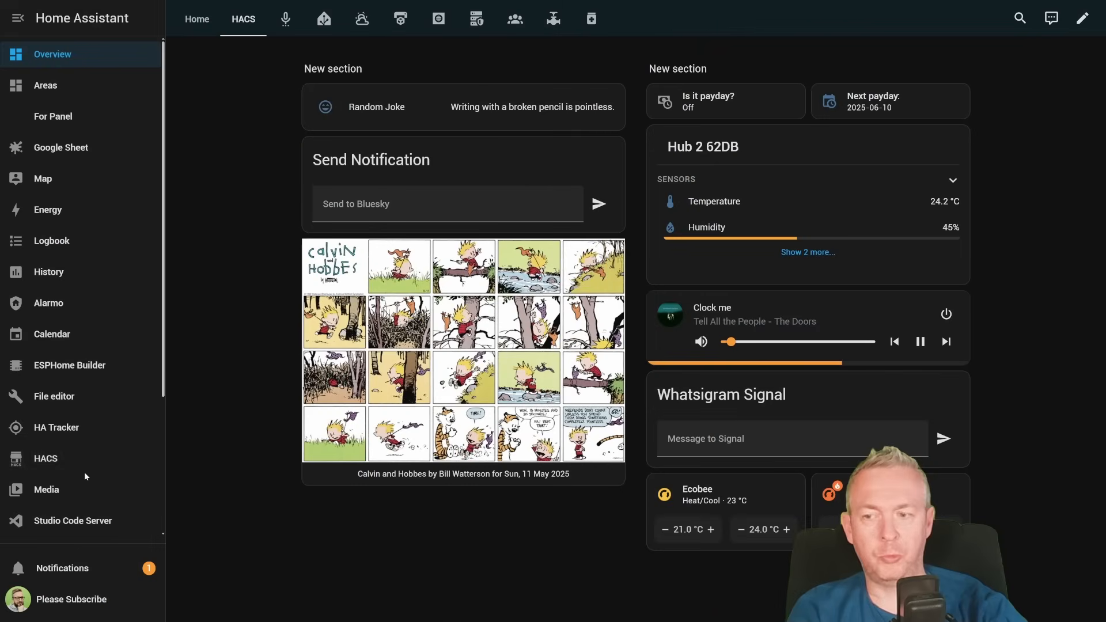
- In Home Assistant, add the genius-lyrics GitHub URL to HACS as a custom repository of type Integration
{"action": "left_click", "coordinate": [80, 461]}
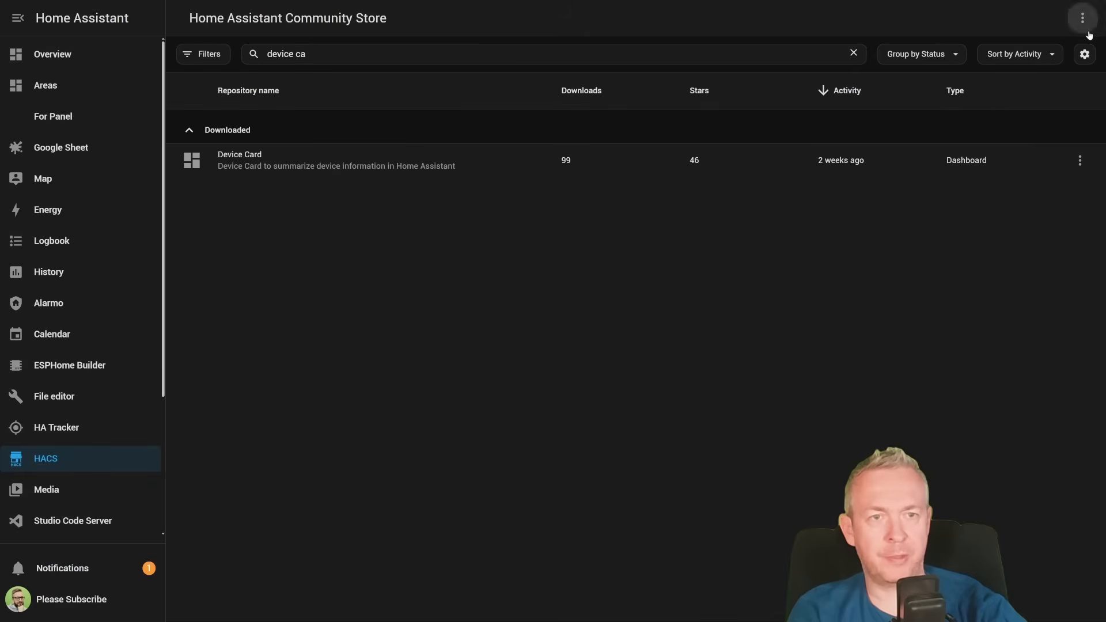
{"action": "left_click", "coordinate": [1082, 18]}
{"action": "left_click", "coordinate": [968, 165]}
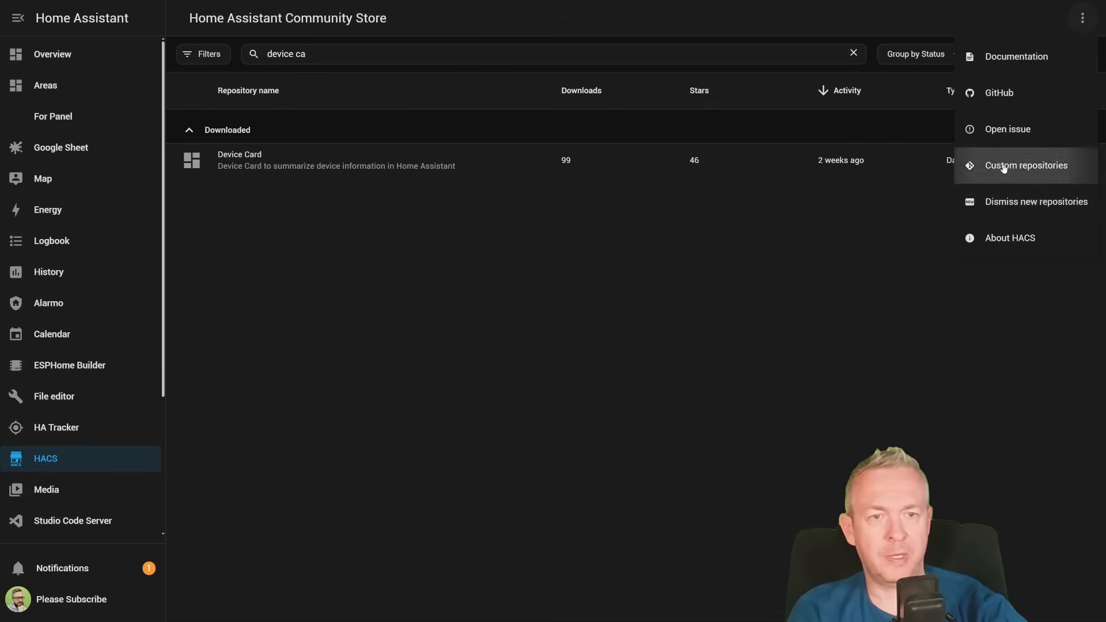
{"action": "type", "text": "https://github.com/robert-alfaro/genius-lyrics)"}
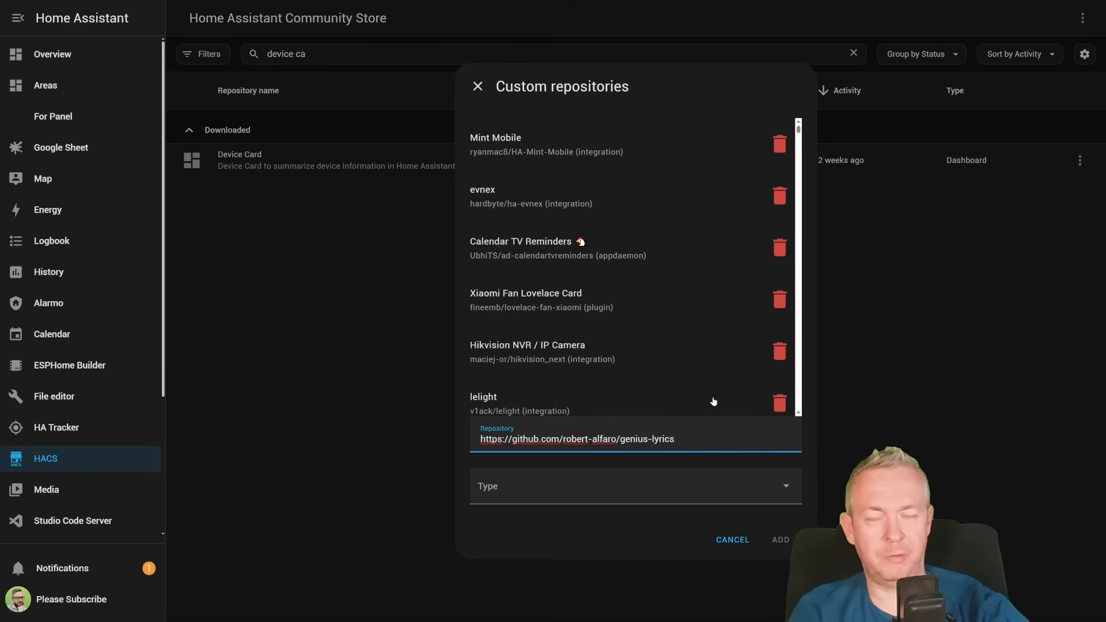
{"action": "left_click", "coordinate": [630, 483]}
{"action": "left_click", "coordinate": [516, 325]}
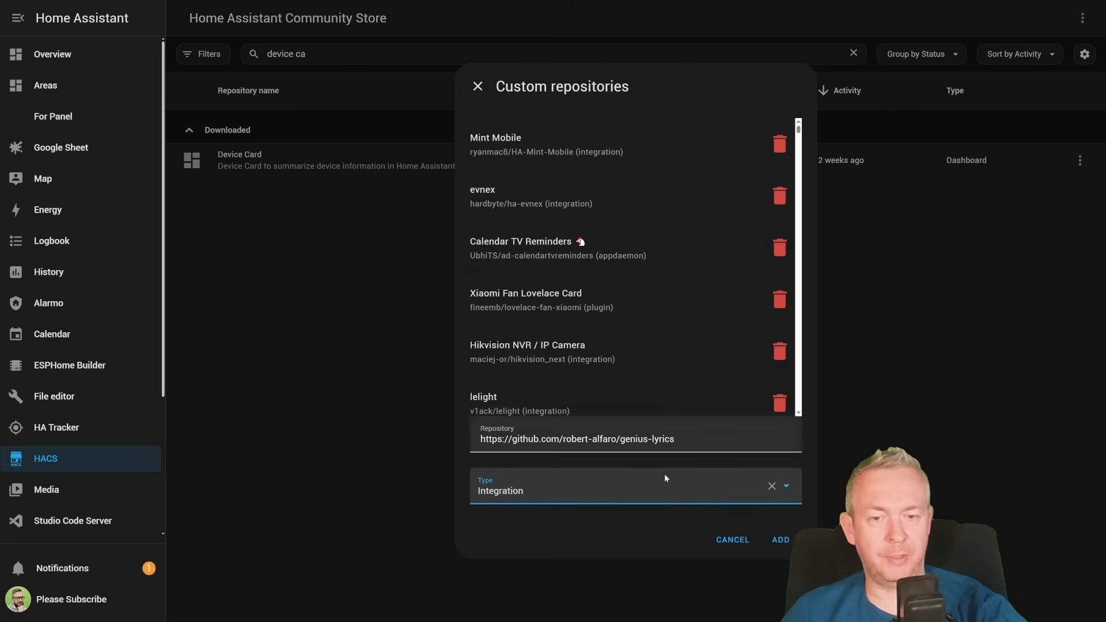
{"action": "left_click", "coordinate": [775, 539]}
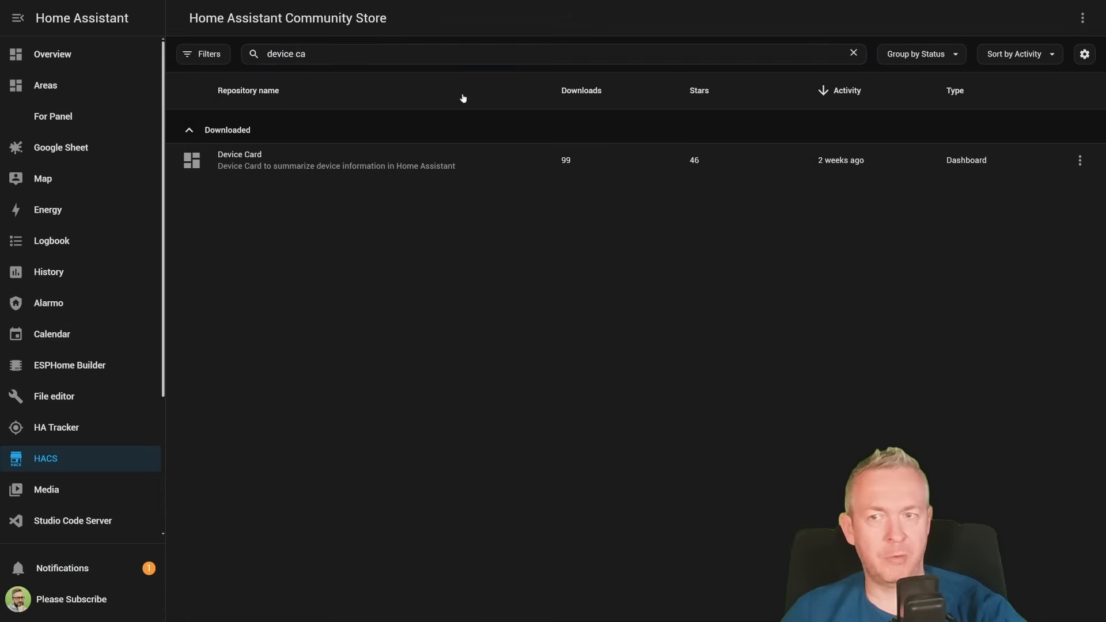
- Search the community store for "geni" and download version 0.2.7 of the Genius Lyrics integration
{"action": "triple_click", "coordinate": [334, 46]}
{"action": "type", "text": "geni"}
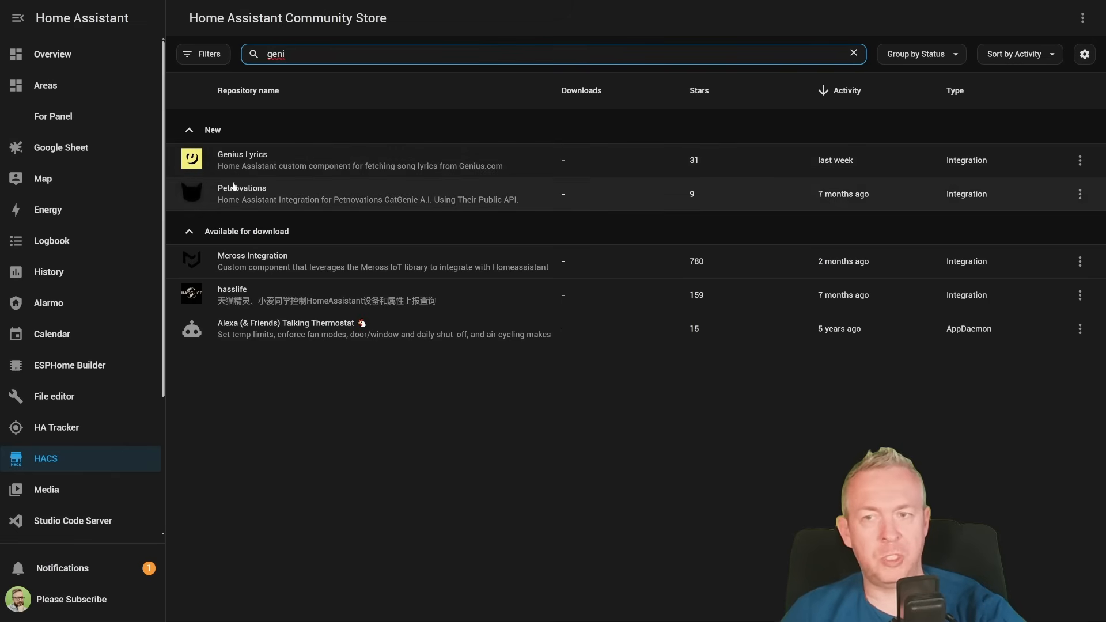
{"action": "left_click", "coordinate": [288, 162]}
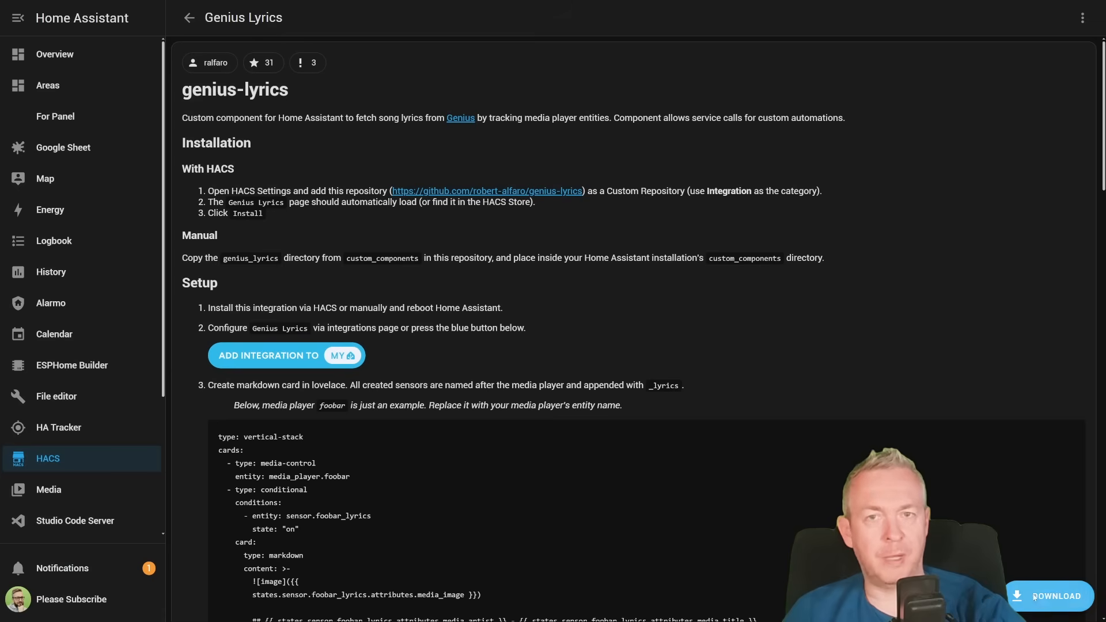
{"action": "left_click", "coordinate": [1033, 598]}
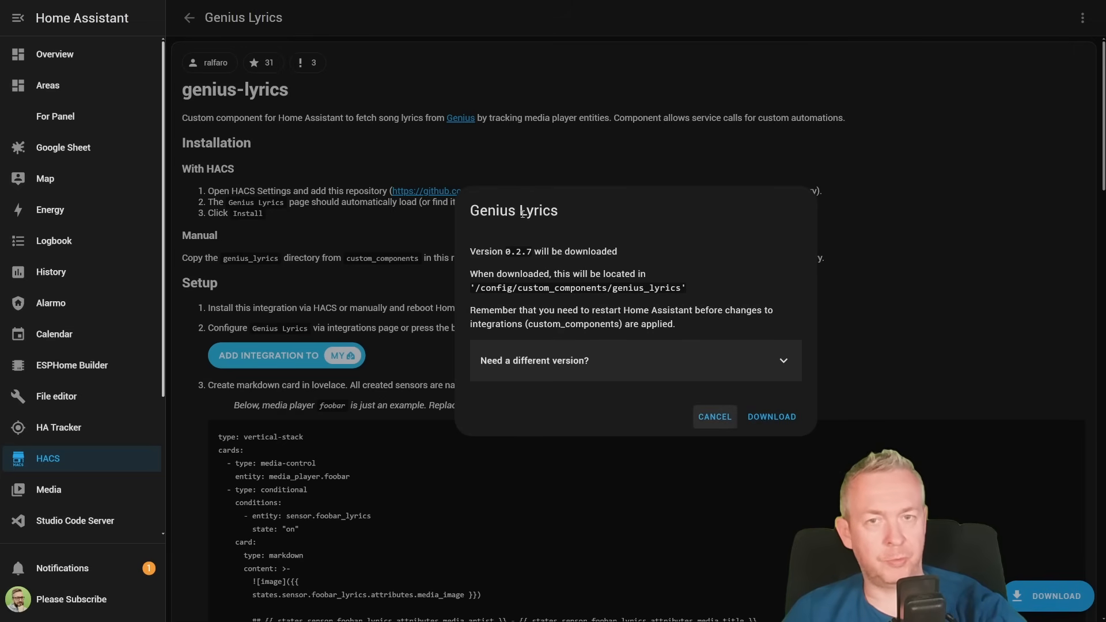
{"action": "left_click", "coordinate": [775, 418]}
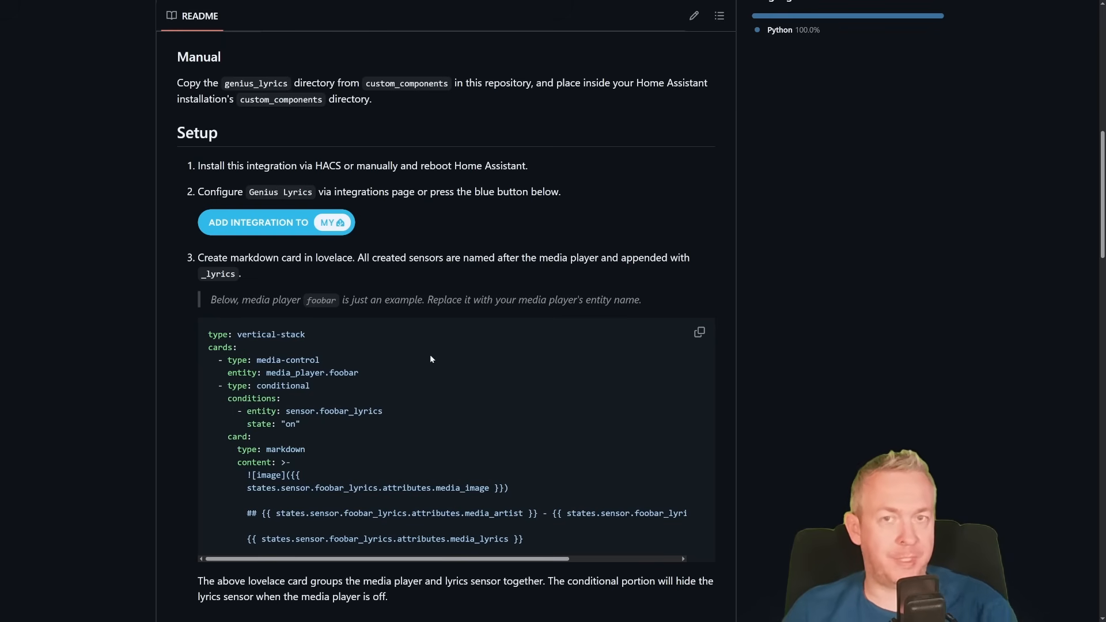
- Copy the example vertical-stack card YAML from the Setup section of the genius-lyrics README on GitHub
{"action": "left_click", "coordinate": [699, 333]}
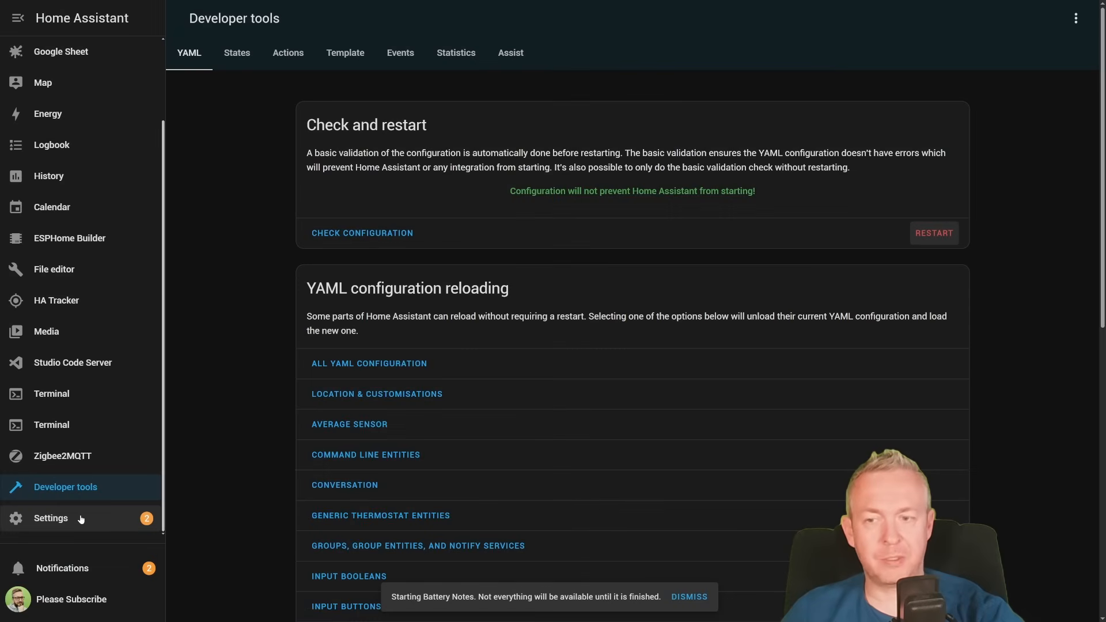
- Set up the Genius Lyrics integration in Home Assistant to monitor all media player entities, and assign its device to the Data center area
{"action": "left_click", "coordinate": [81, 518]}
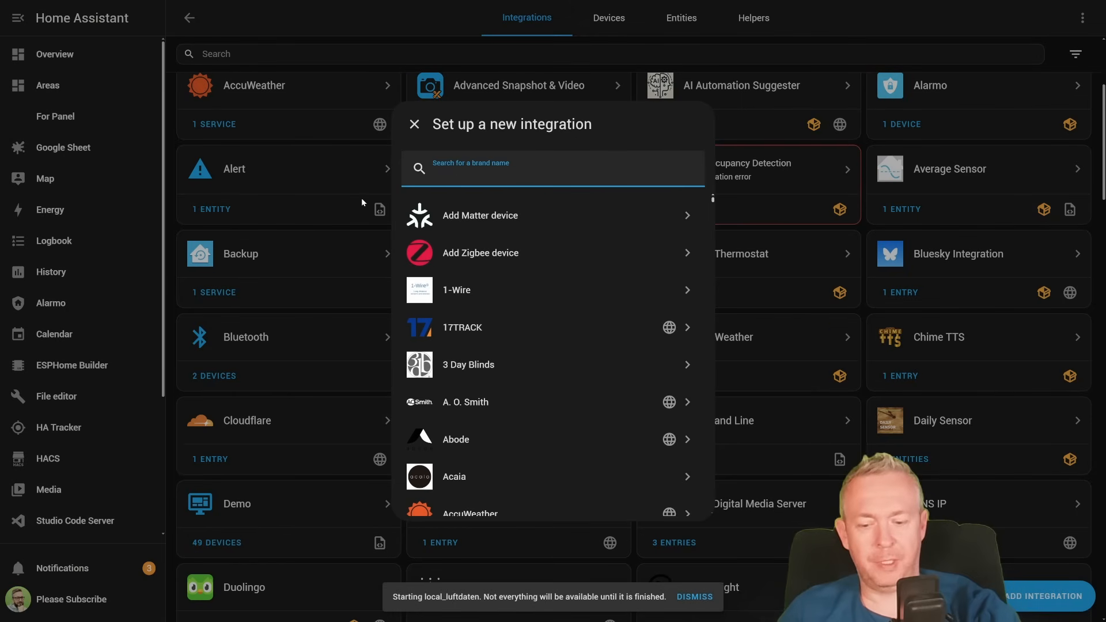
{"action": "type", "text": "geni"}
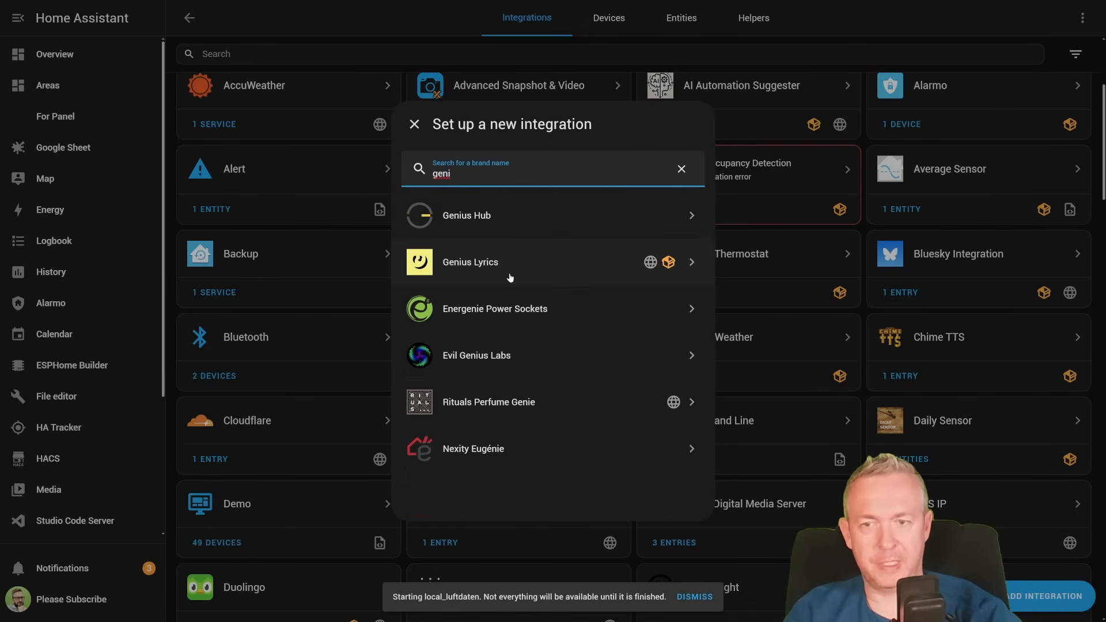
{"action": "left_click", "coordinate": [509, 275]}
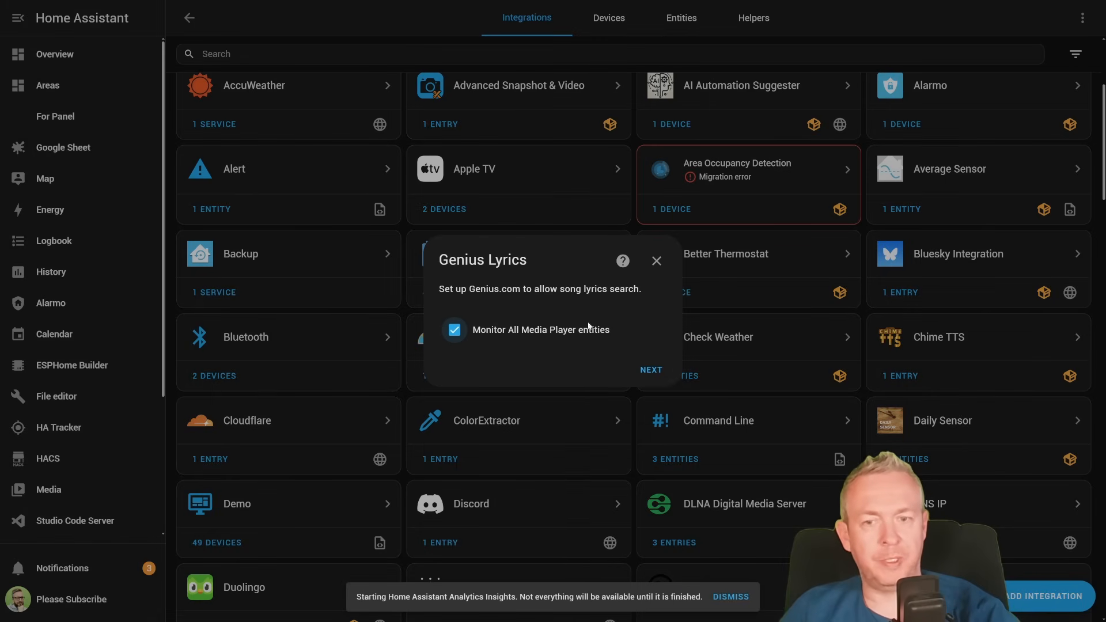
{"action": "left_click", "coordinate": [651, 370]}
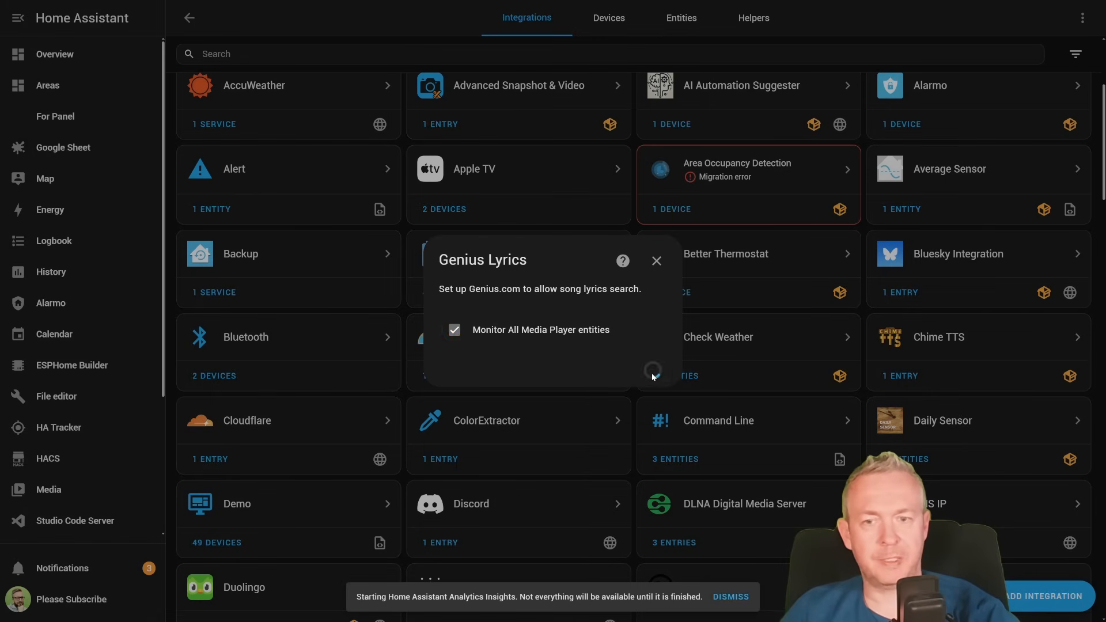
{"action": "left_click", "coordinate": [646, 352]}
{"action": "left_click", "coordinate": [559, 515]}
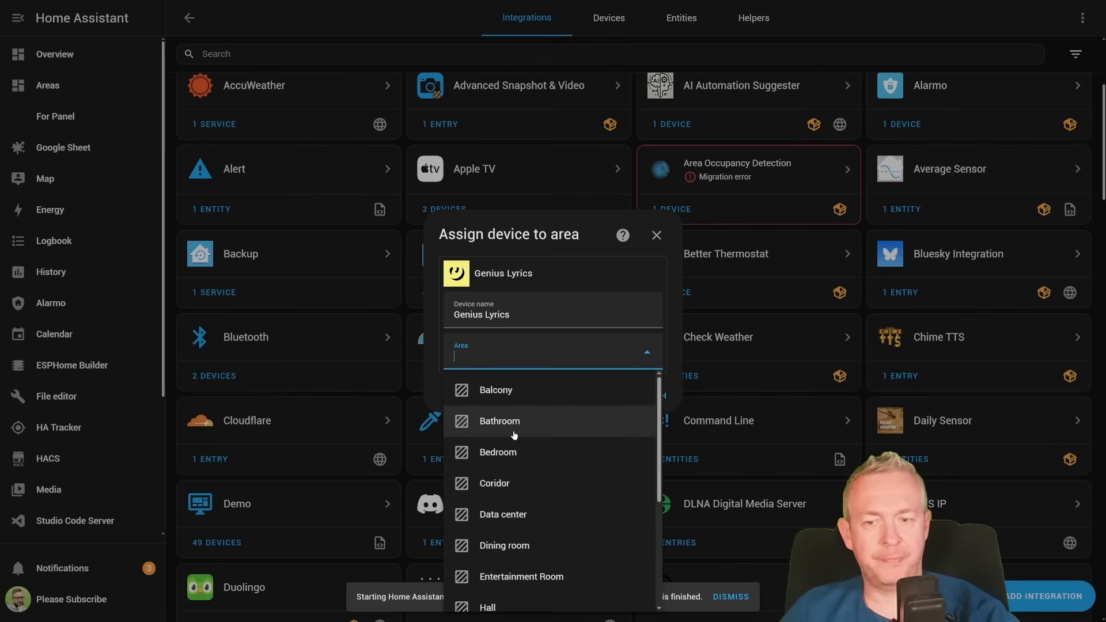
{"action": "left_click", "coordinate": [652, 396]}
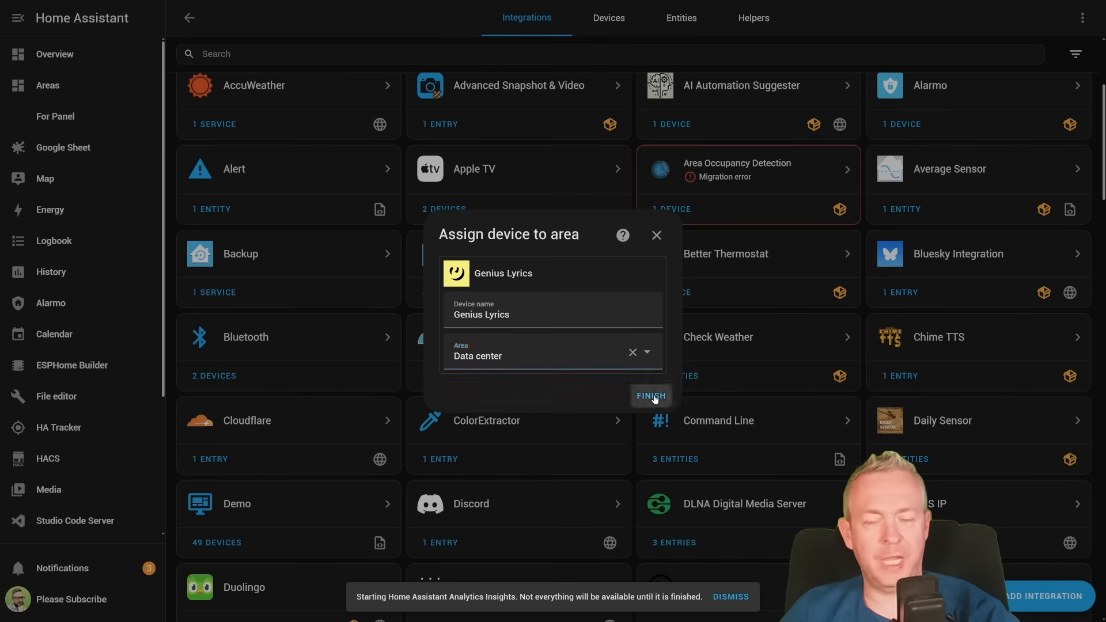
- Open the Genius Lyrics service page and examine the lyrics sensors created for the media players
{"action": "left_click", "coordinate": [575, 127]}
{"action": "scroll", "coordinate": [575, 130], "scroll_direction": "down", "scroll_amount": 2}
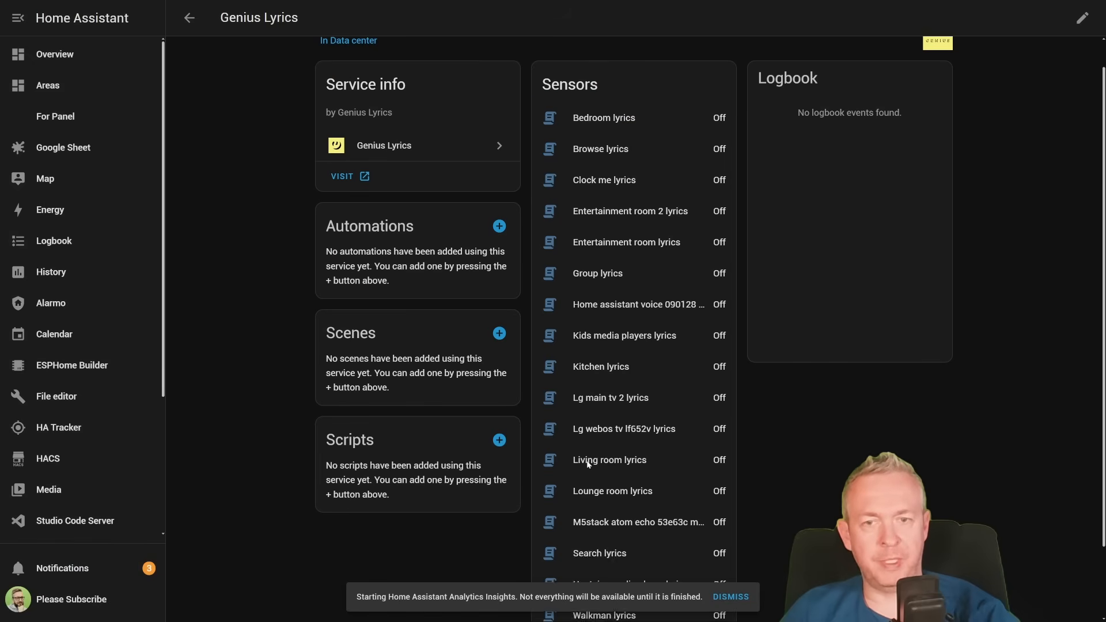
{"action": "scroll", "coordinate": [597, 108], "scroll_direction": "up", "scroll_amount": 2}
{"action": "scroll", "coordinate": [614, 448], "scroll_direction": "down", "scroll_amount": 2}
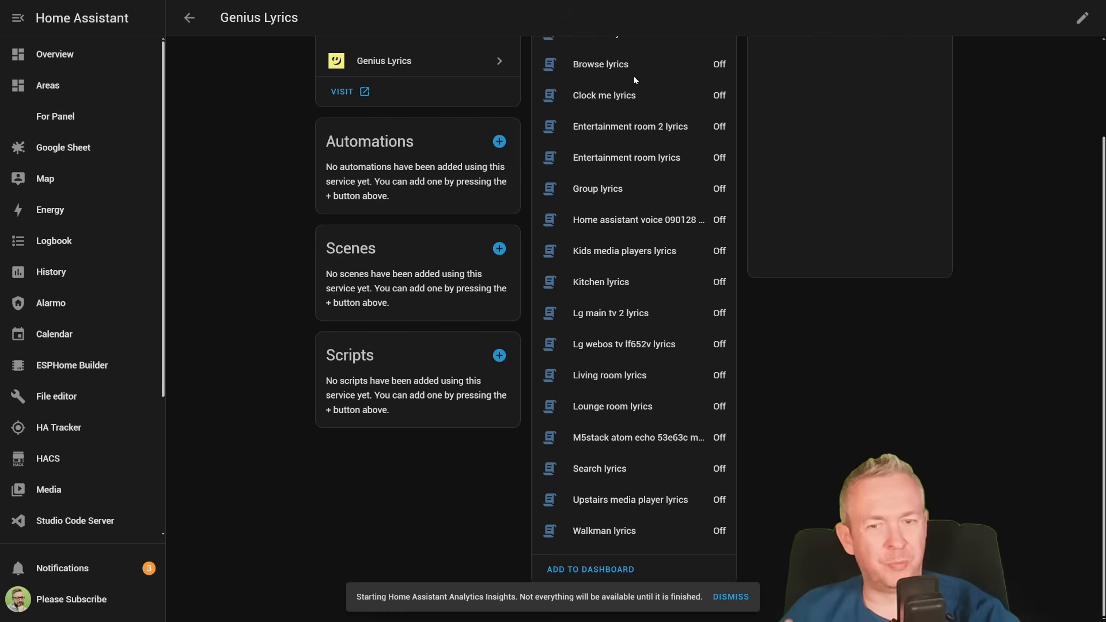
{"action": "scroll", "coordinate": [602, 472], "scroll_direction": "up", "scroll_amount": 2}
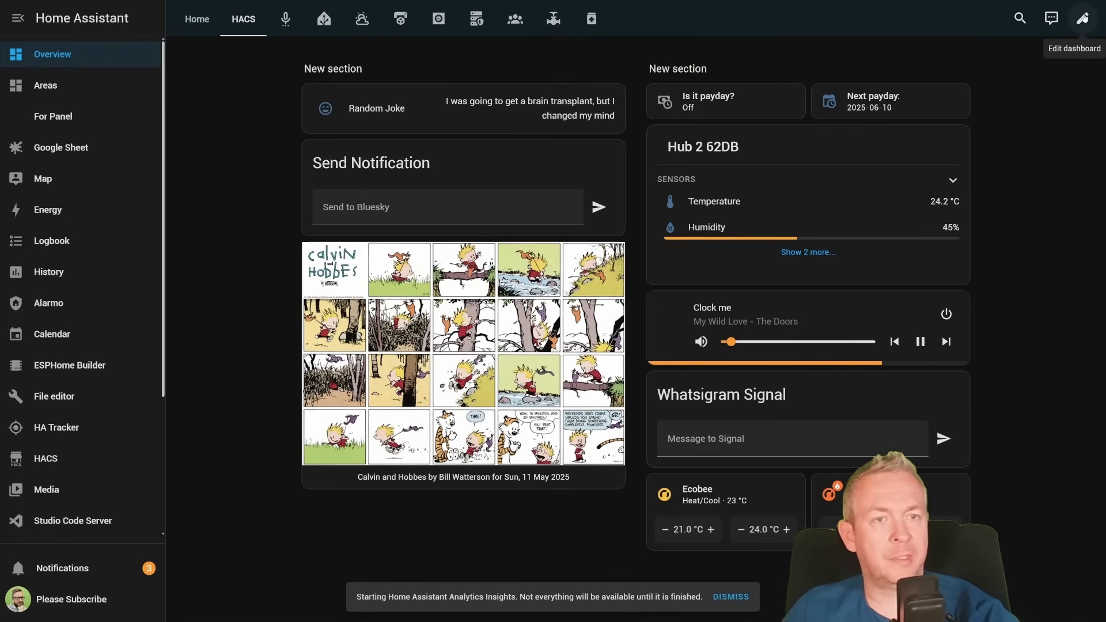
- Add a Manual card to the first section of the HACS dashboard view and paste the copied lyrics card YAML into it
{"action": "left_click", "coordinate": [1082, 19]}
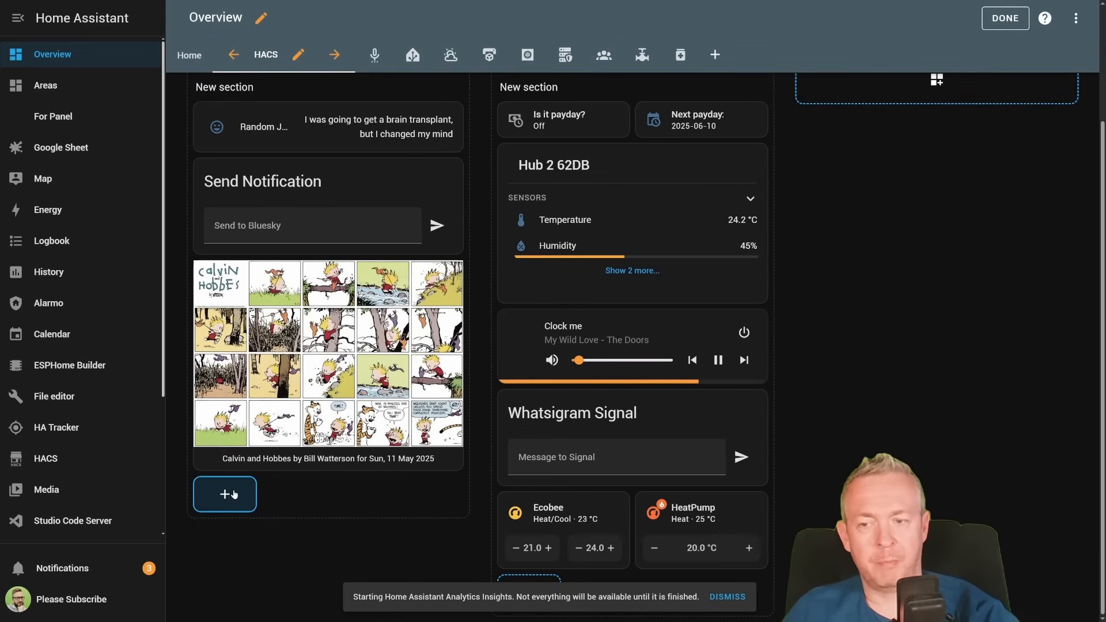
{"action": "type", "text": "manu"}
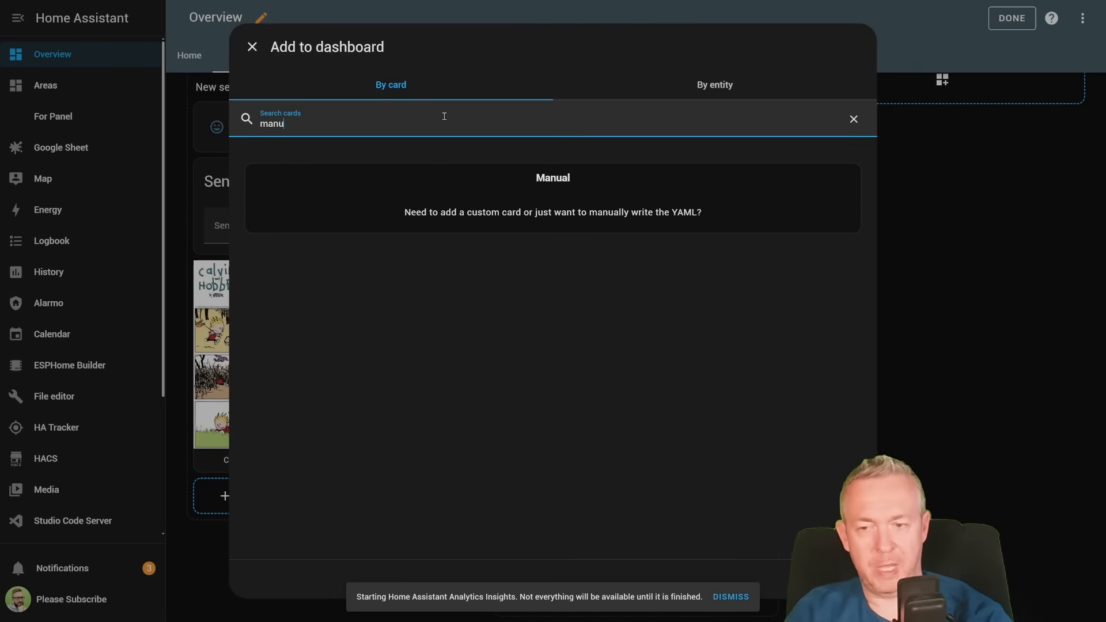
{"action": "left_click", "coordinate": [550, 174]}
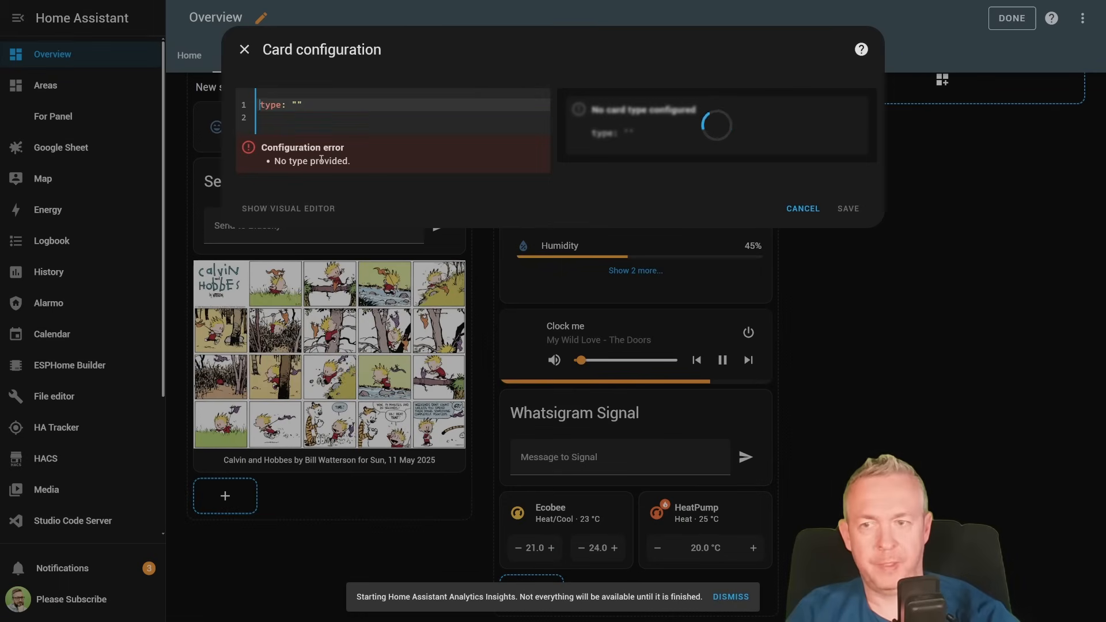
{"action": "key", "text": "ctrl+v"}
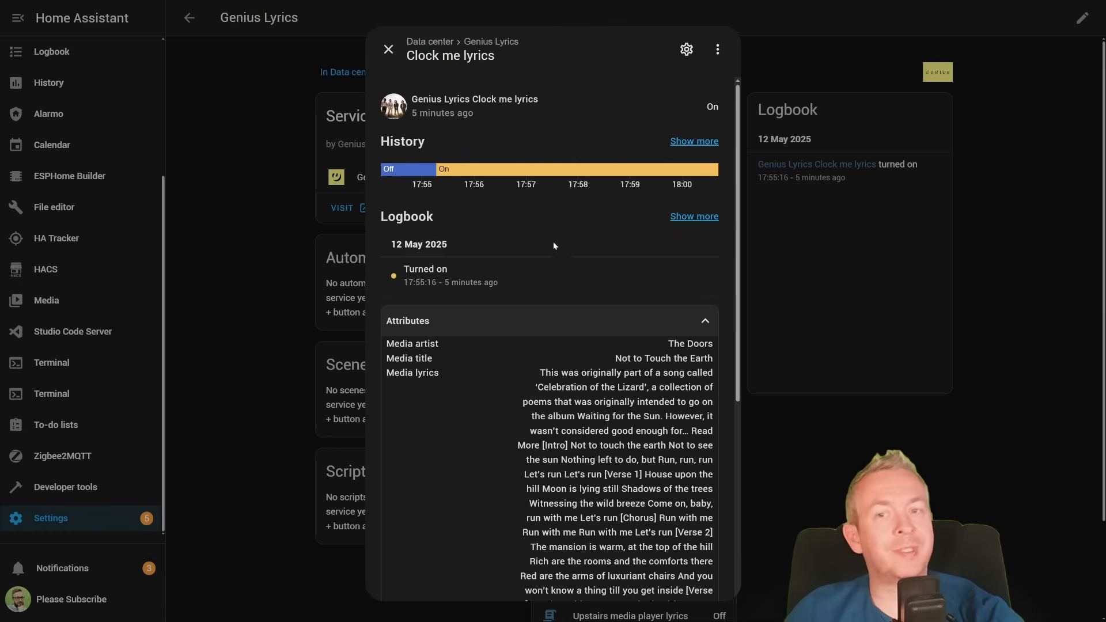
- Examine the Clock me lyrics sensor's attributes, including artist, title, lyrics and media image
{"action": "mouse_move", "coordinate": [449, 179]}
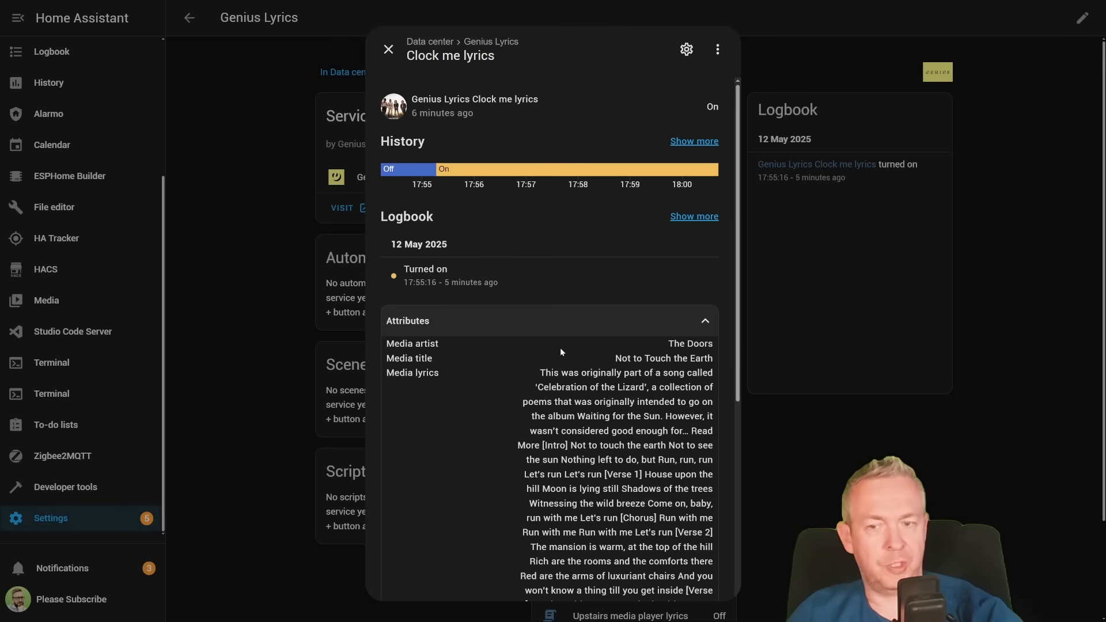
{"action": "left_click_drag", "start_coordinate": [547, 372], "coordinate": [588, 502]}
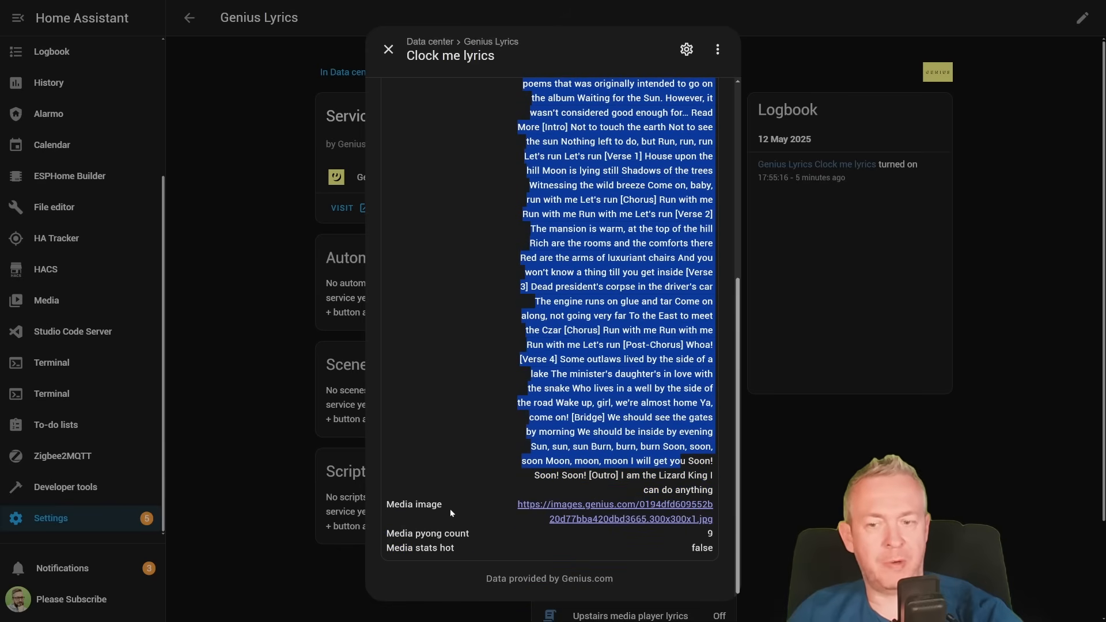
{"action": "scroll", "coordinate": [439, 337], "scroll_direction": "up", "scroll_amount": 15}
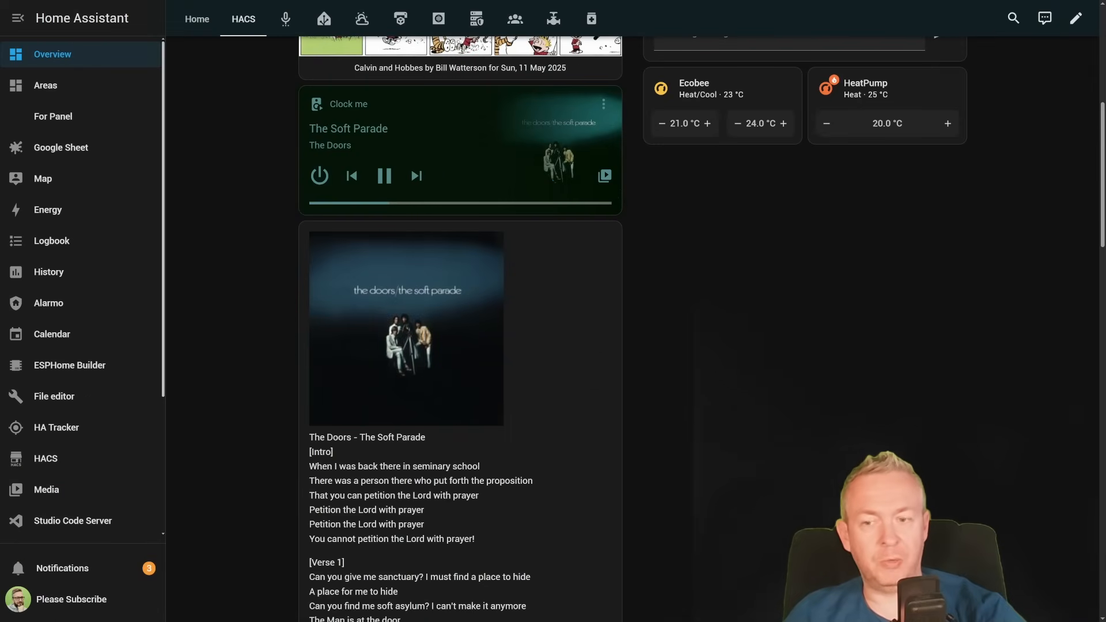
- Review the album cover and lyrics of the playing song on the dashboard's new lyrics card
{"action": "scroll", "coordinate": [634, 329], "scroll_direction": "down", "scroll_amount": 2}
{"action": "scroll", "coordinate": [633, 328], "scroll_direction": "up", "scroll_amount": 5}
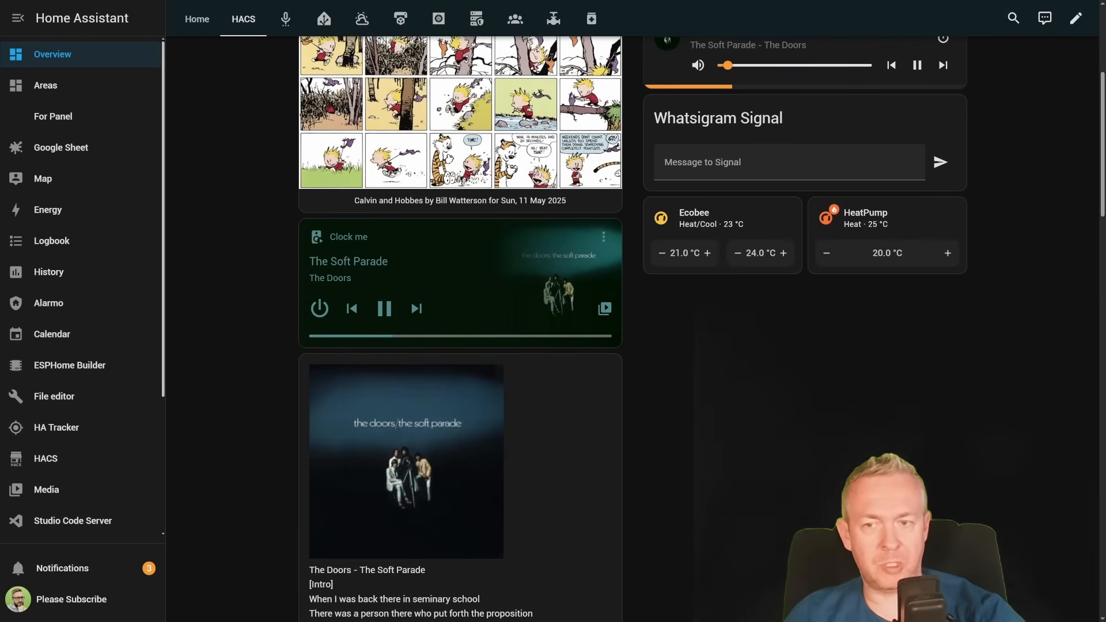
{"action": "scroll", "coordinate": [633, 329], "scroll_direction": "down", "scroll_amount": 6}
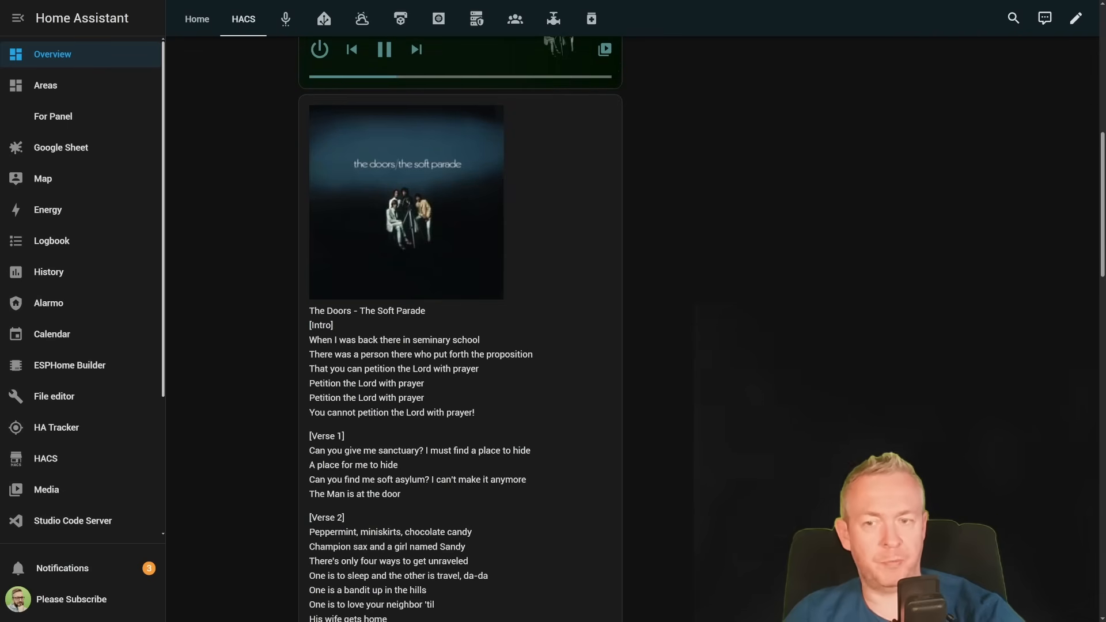
- Skip the Clock me player to the next track and review the album cover and lyrics on the lyrics card
{"action": "scroll", "coordinate": [633, 328], "scroll_direction": "down", "scroll_amount": 15}
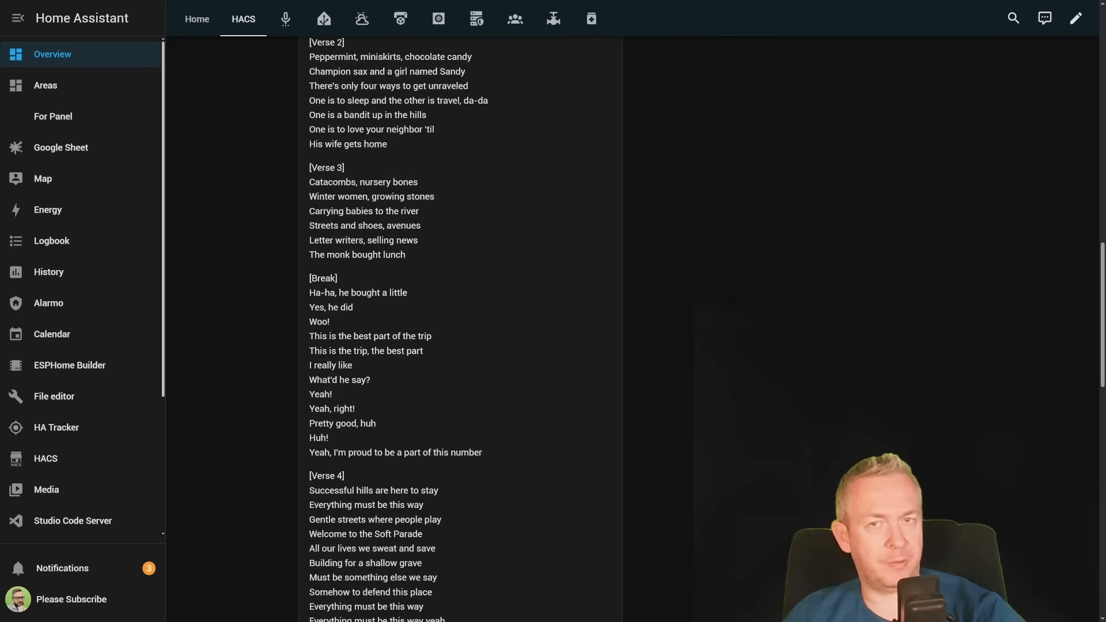
{"action": "scroll", "coordinate": [633, 328], "scroll_direction": "down", "scroll_amount": 10}
{"action": "scroll", "coordinate": [634, 328], "scroll_direction": "up", "scroll_amount": 20}
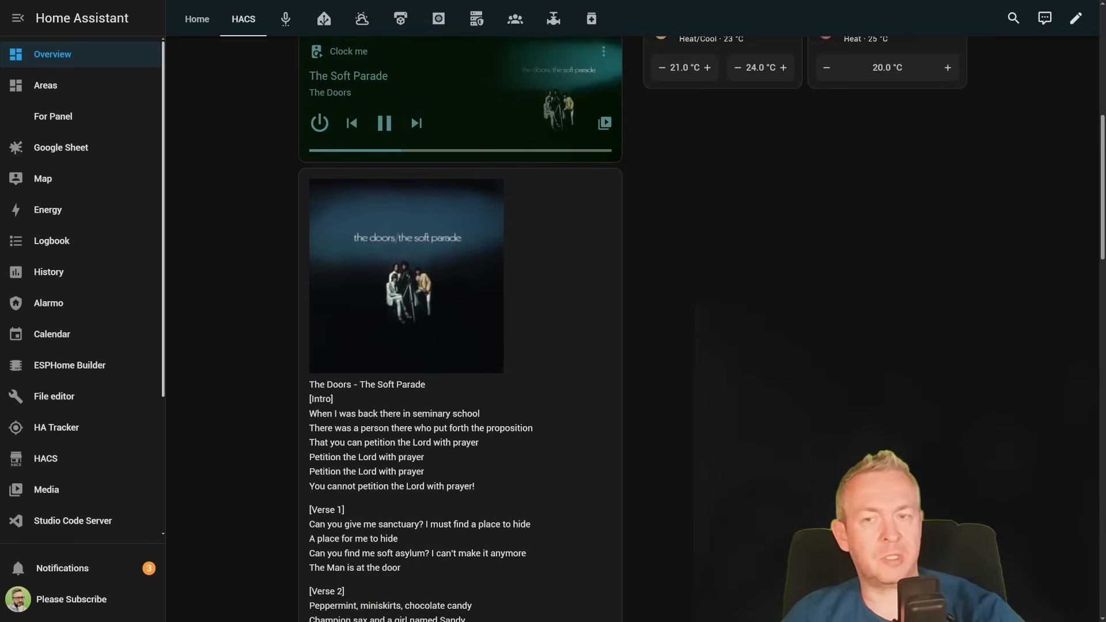
{"action": "left_click", "coordinate": [416, 265]}
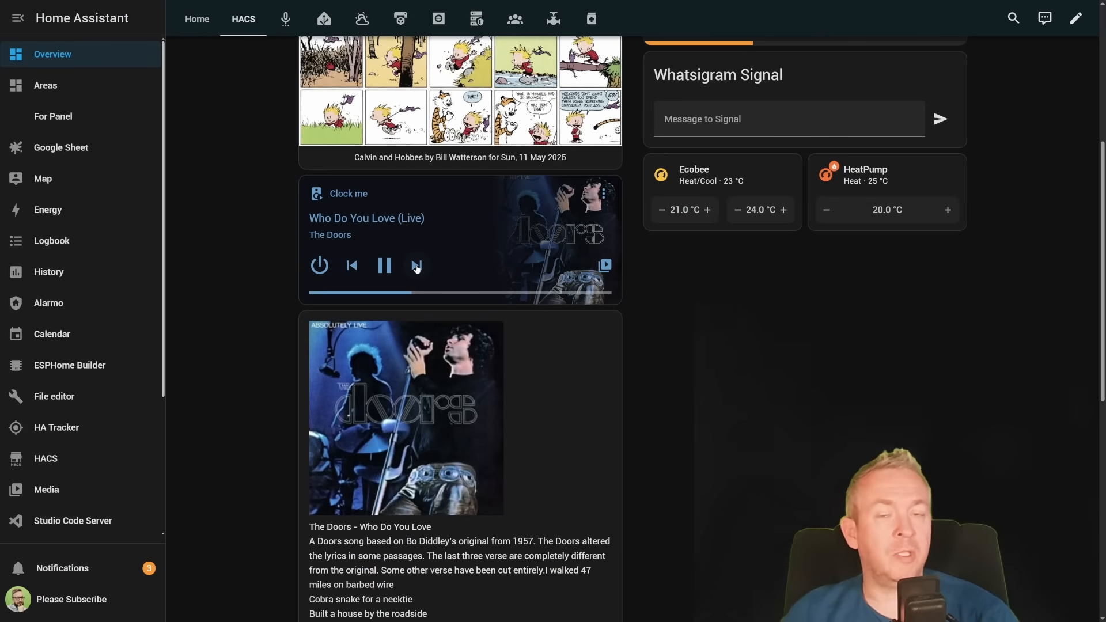
{"action": "scroll", "coordinate": [472, 203], "scroll_direction": "down", "scroll_amount": 5}
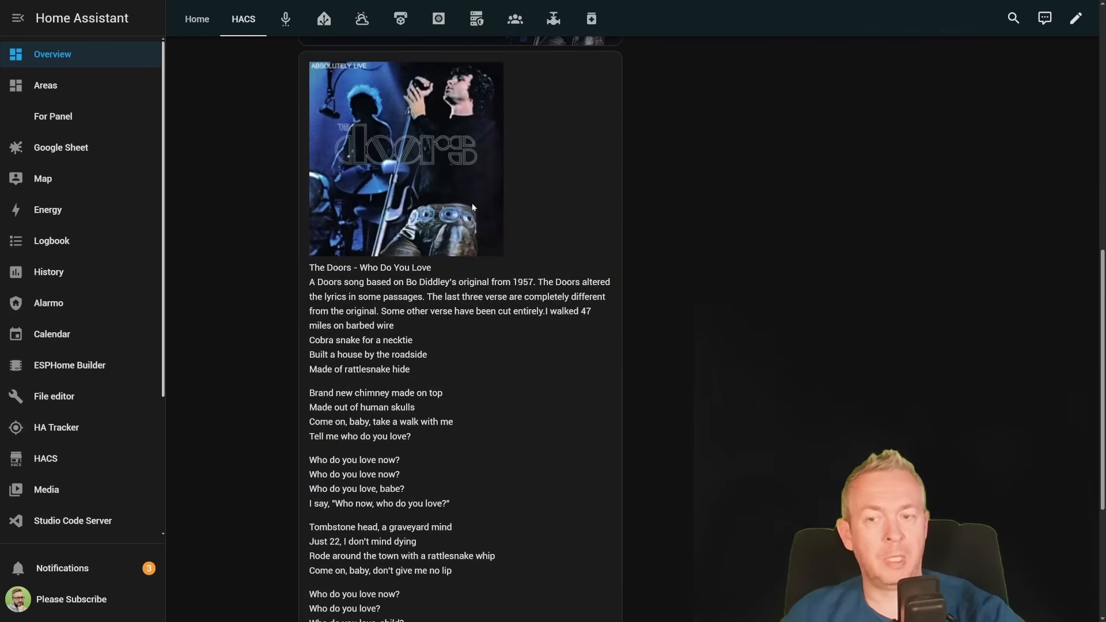
{"action": "scroll", "coordinate": [478, 338], "scroll_direction": "down", "scroll_amount": 4}
{"action": "scroll", "coordinate": [485, 325], "scroll_direction": "up", "scroll_amount": 10}
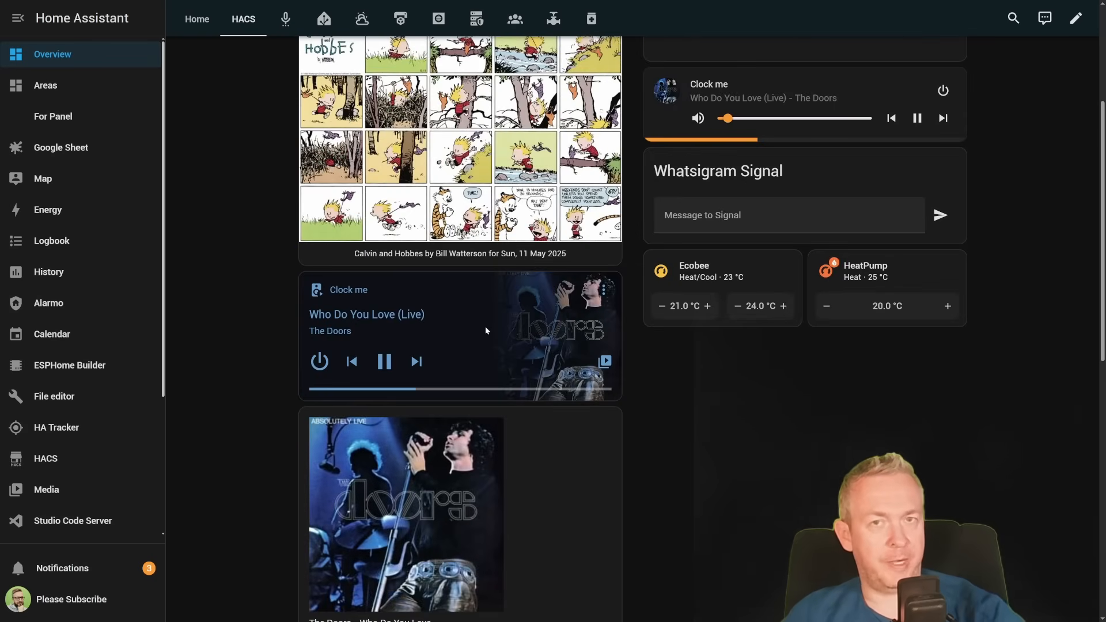
{"action": "scroll", "coordinate": [485, 329], "scroll_direction": "down", "scroll_amount": 3}
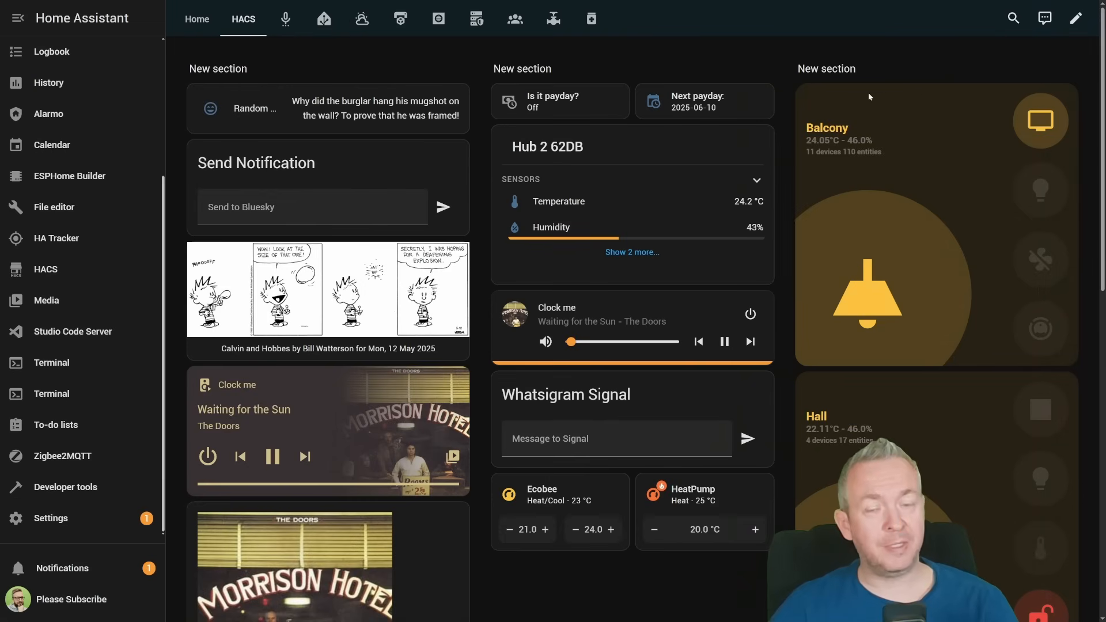
- Review the room summary cards on the HACS view, try the Balcony card's entity toggles and lock the Hall lock
{"action": "scroll", "coordinate": [850, 425], "scroll_direction": "down", "scroll_amount": 7}
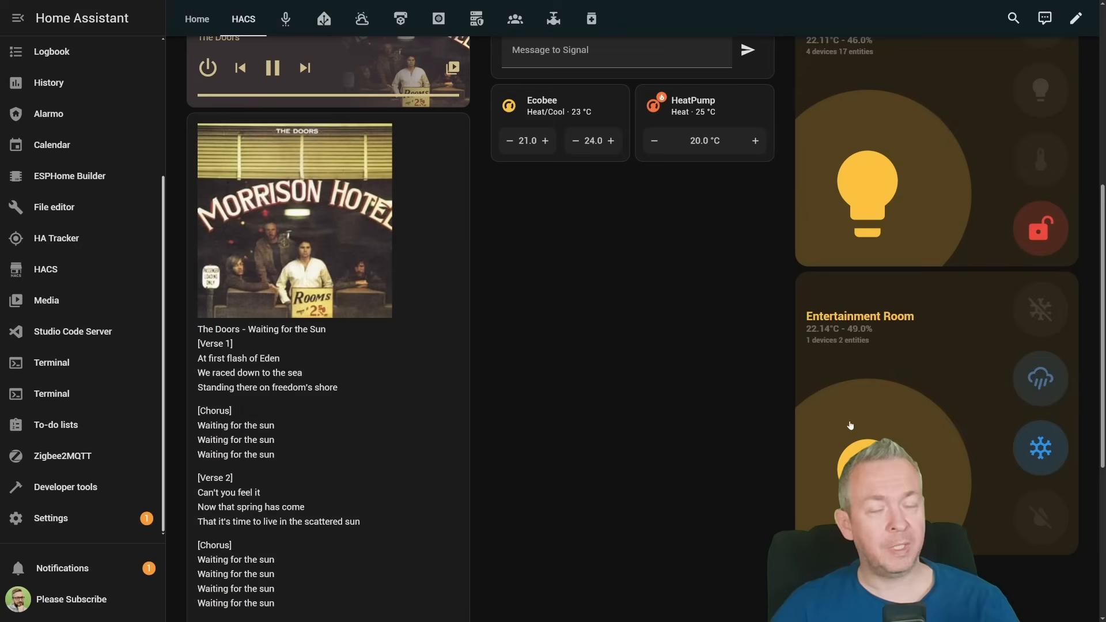
{"action": "scroll", "coordinate": [850, 425], "scroll_direction": "up", "scroll_amount": 7}
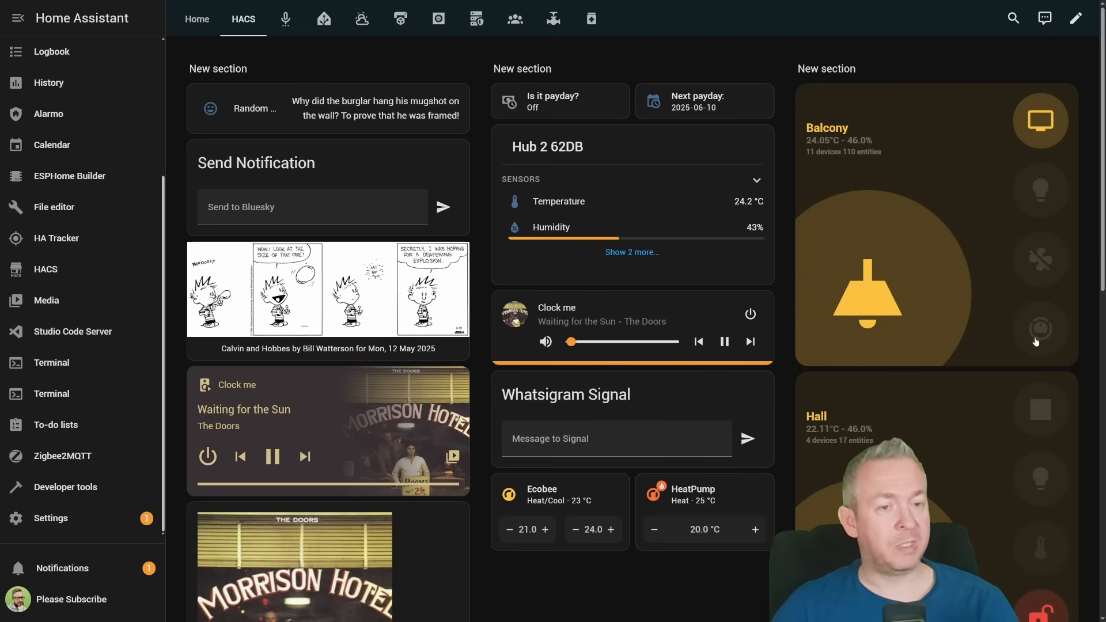
{"action": "left_click", "coordinate": [1047, 129]}
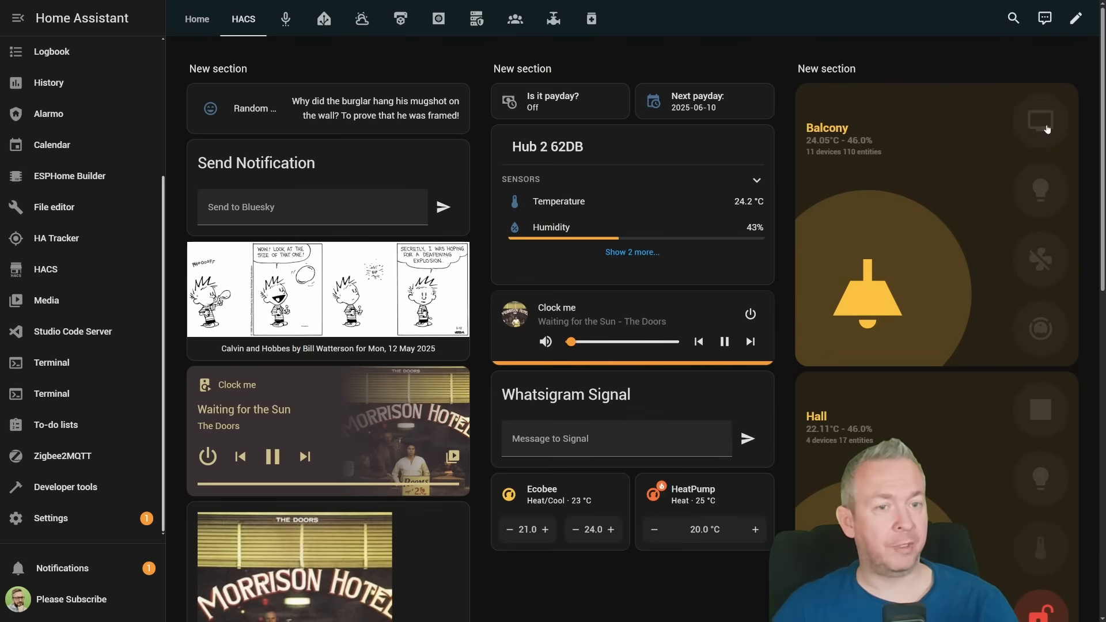
{"action": "left_click", "coordinate": [1036, 258]}
{"action": "scroll", "coordinate": [1037, 361], "scroll_direction": "down", "scroll_amount": 4}
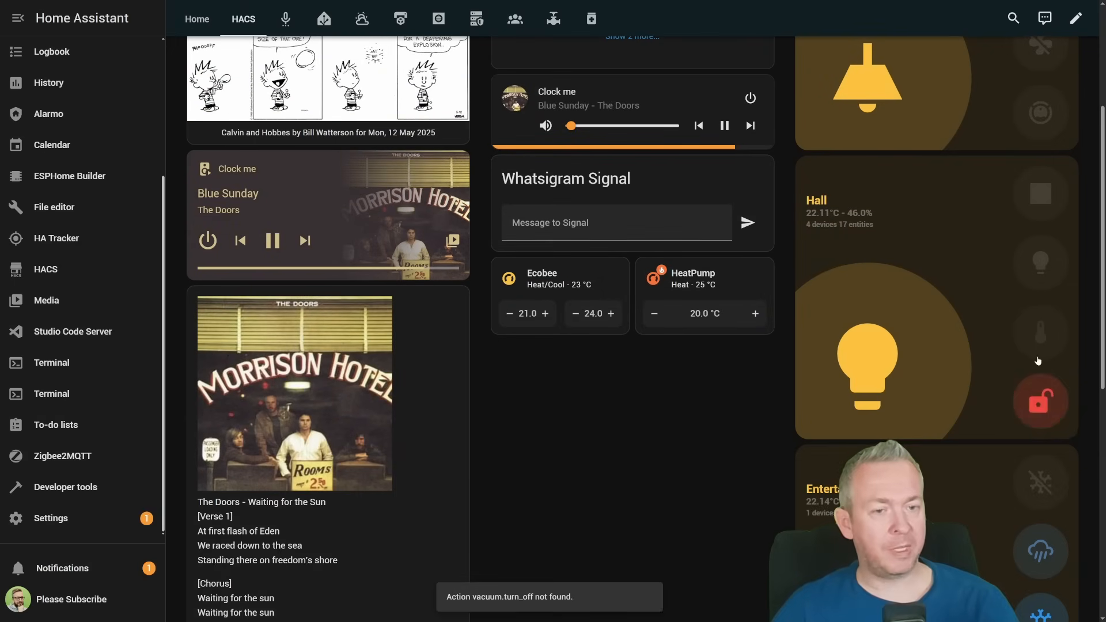
{"action": "left_click", "coordinate": [1035, 401]}
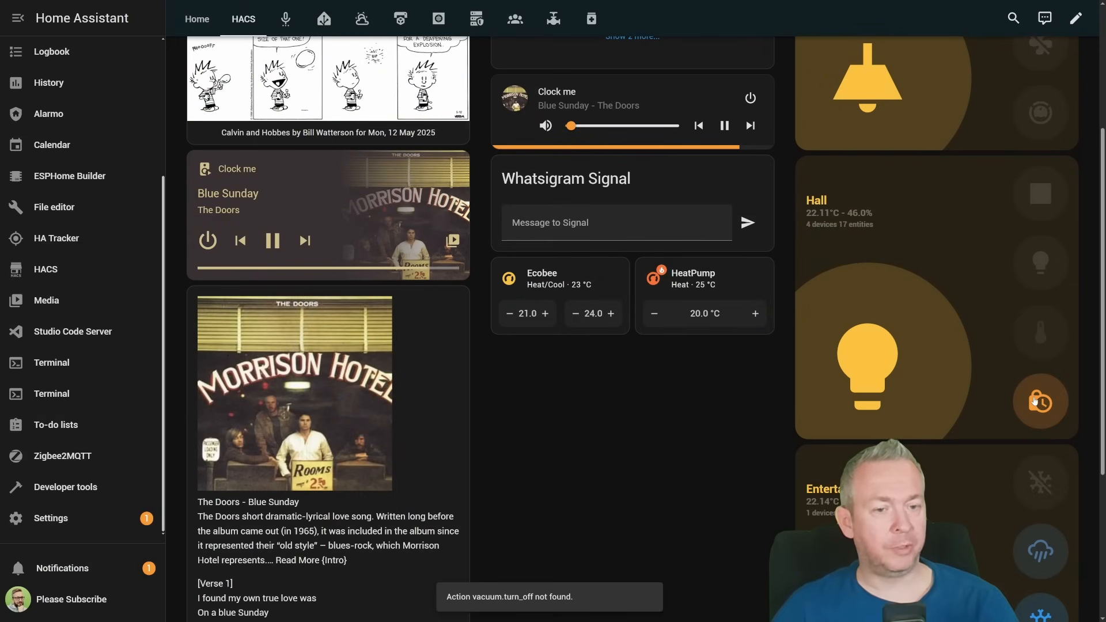
{"action": "scroll", "coordinate": [1036, 401], "scroll_direction": "down", "scroll_amount": 2}
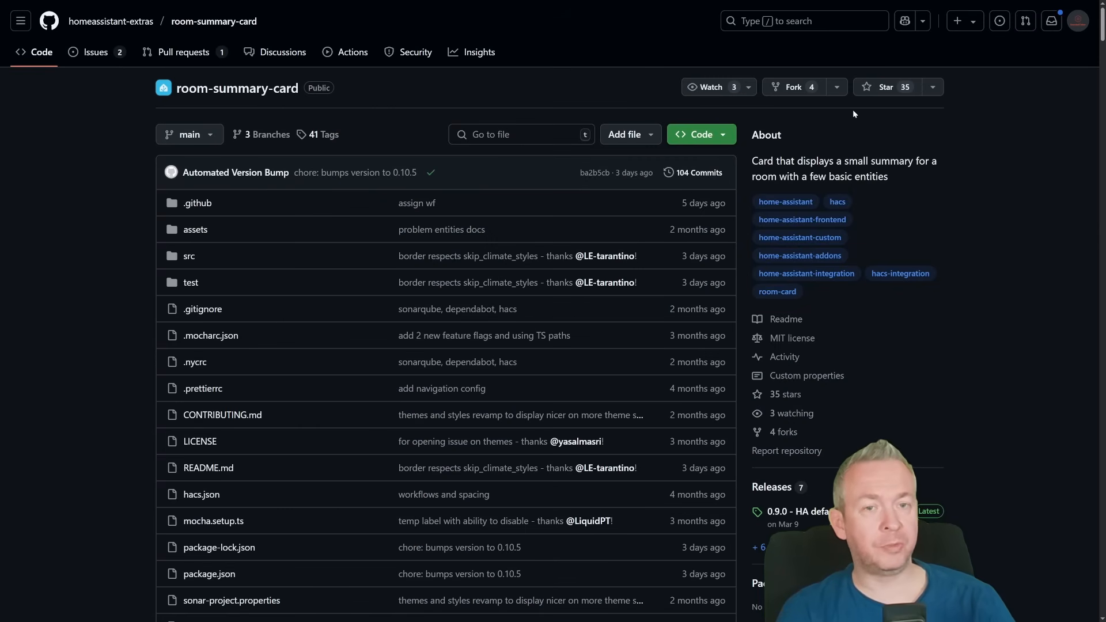
- Switch to the room-summary-card GitHub repository and read its README through to the HACS installation instructions
{"action": "left_click", "coordinate": [875, 87]}
{"action": "scroll", "coordinate": [817, 165], "scroll_direction": "down", "scroll_amount": 15}
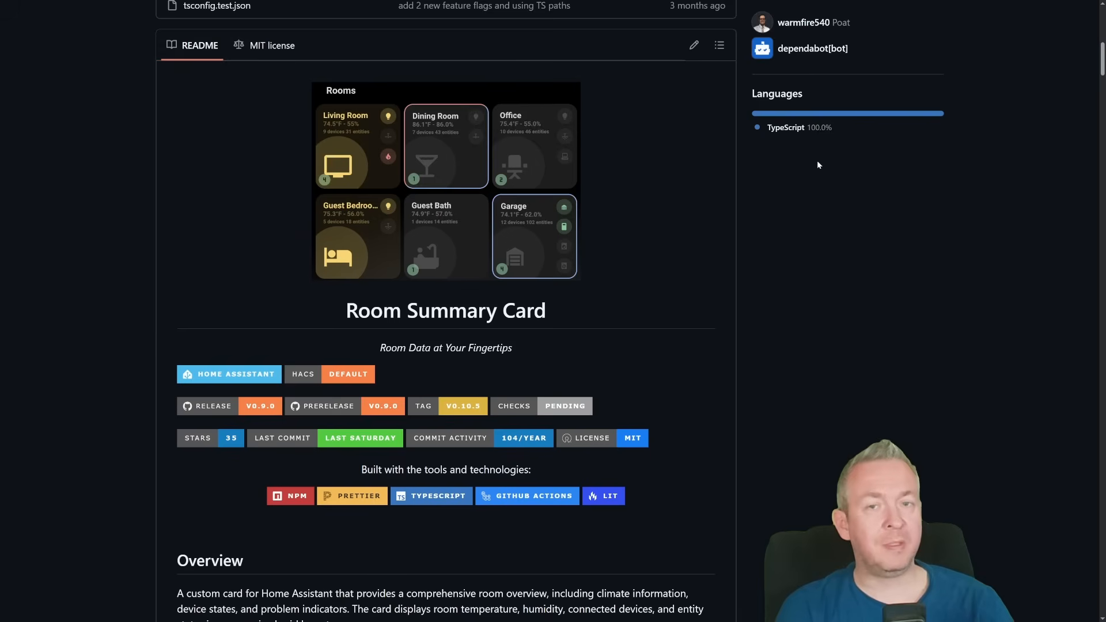
{"action": "scroll", "coordinate": [818, 166], "scroll_direction": "down", "scroll_amount": 2}
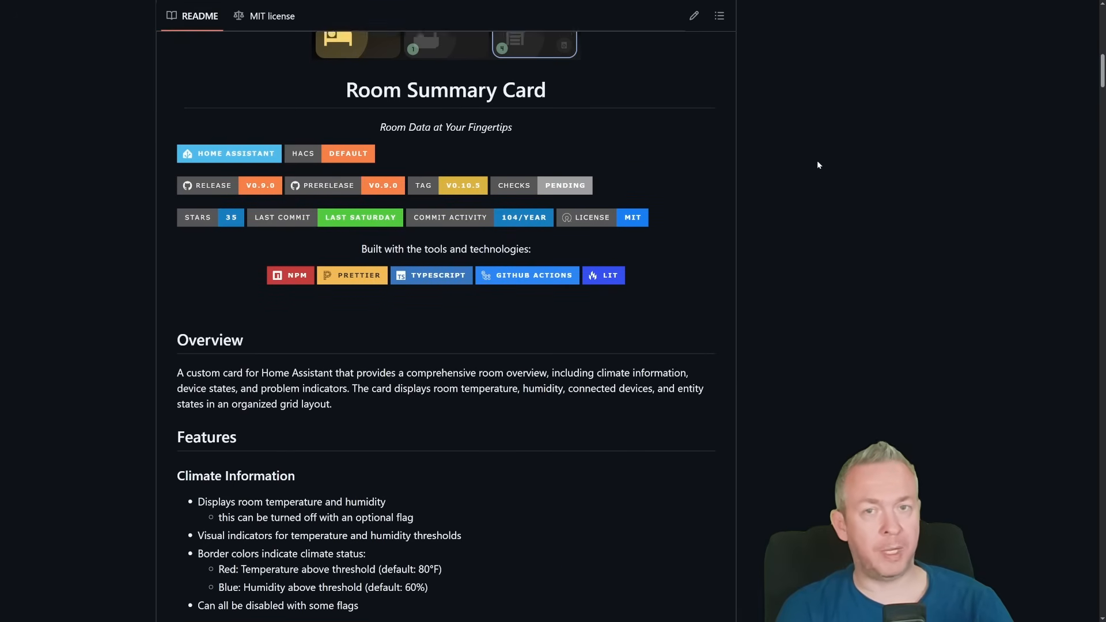
{"action": "scroll", "coordinate": [818, 167], "scroll_direction": "down", "scroll_amount": 13}
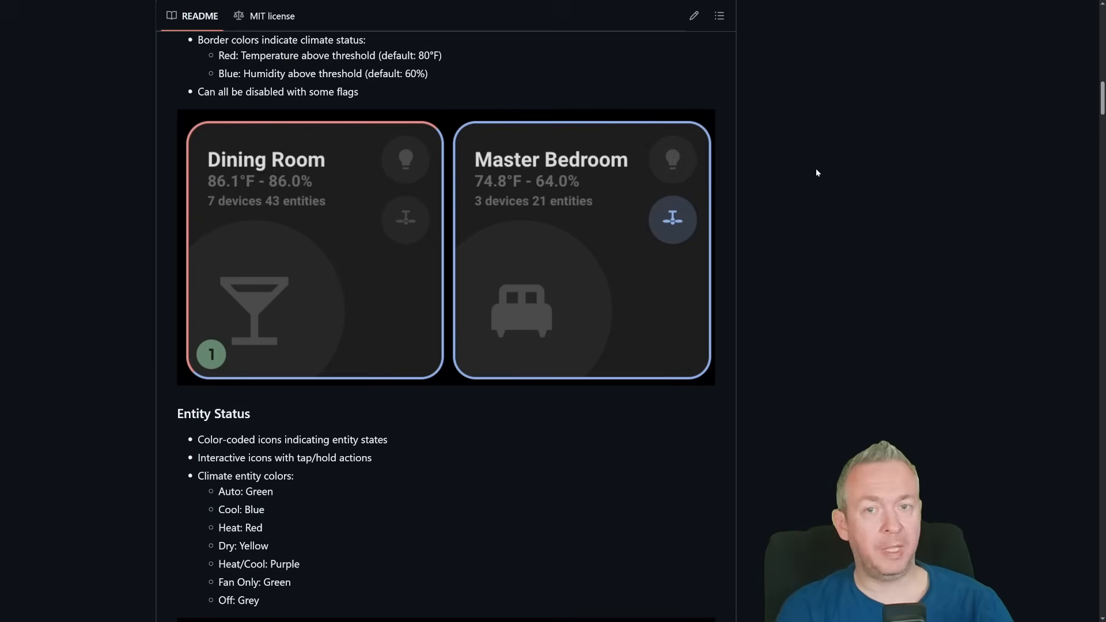
{"action": "scroll", "coordinate": [815, 168], "scroll_direction": "down", "scroll_amount": 15}
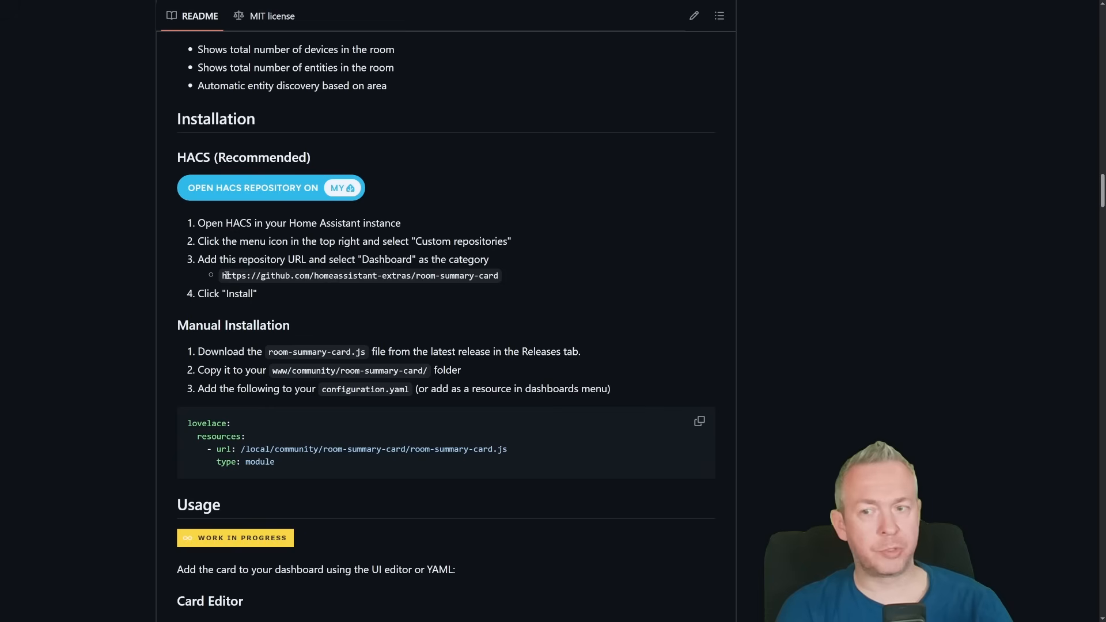
- Copy the room-summary-card repository URL from the README and open the HACS repository link in Home Assistant
{"action": "left_click_drag", "start_coordinate": [222, 275], "coordinate": [486, 274]}
{"action": "key", "text": "ctrl+c"}
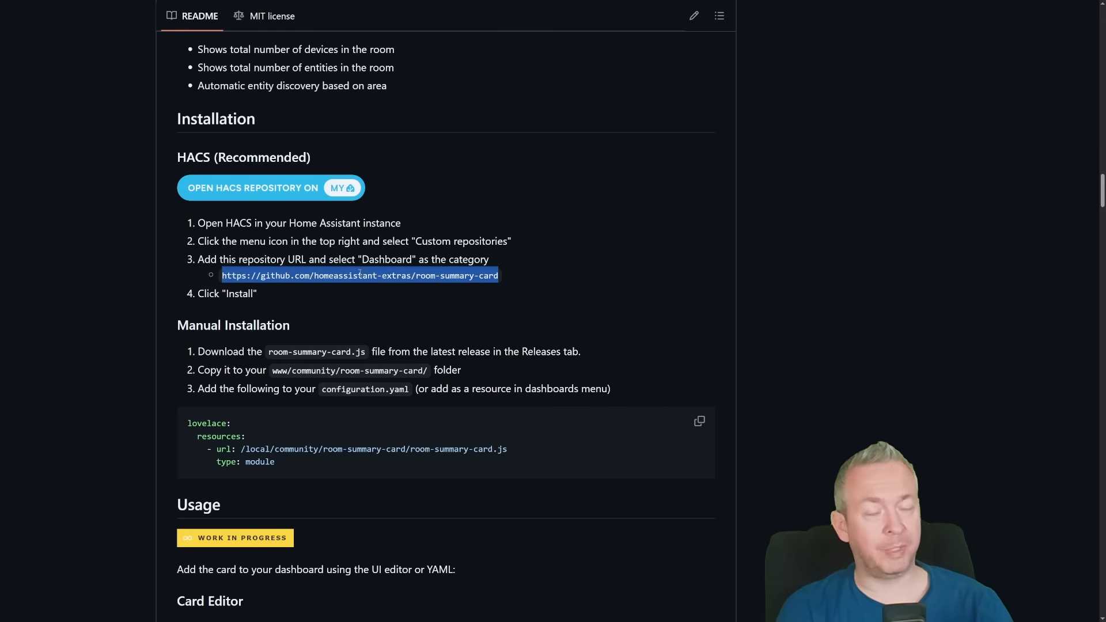
{"action": "left_click", "coordinate": [256, 193]}
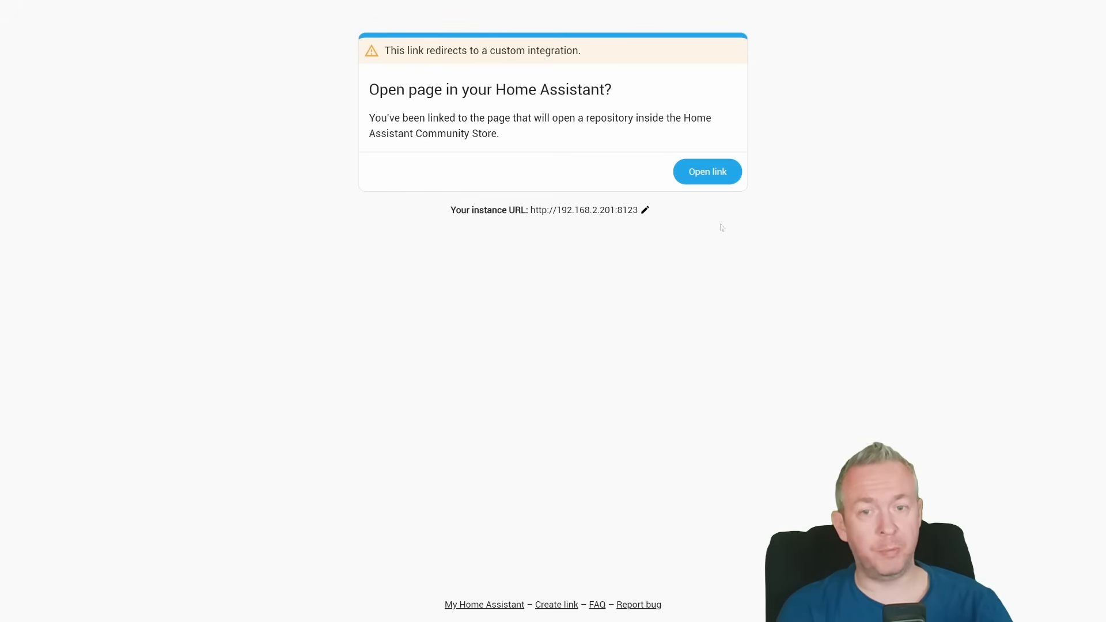
{"action": "left_click", "coordinate": [702, 180]}
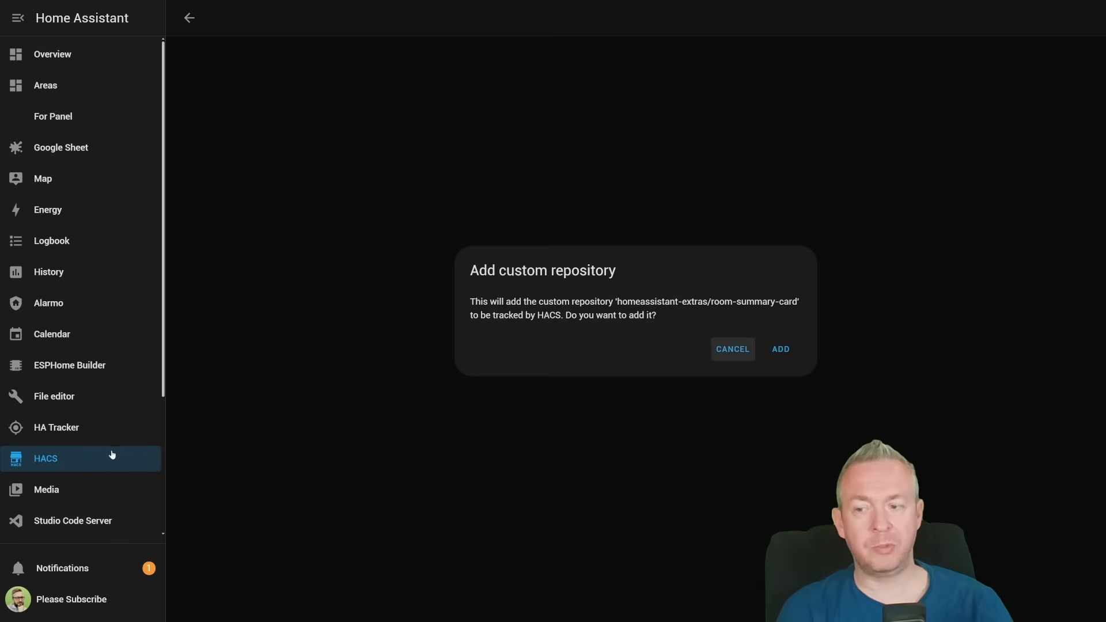
{"action": "left_click", "coordinate": [1082, 18]}
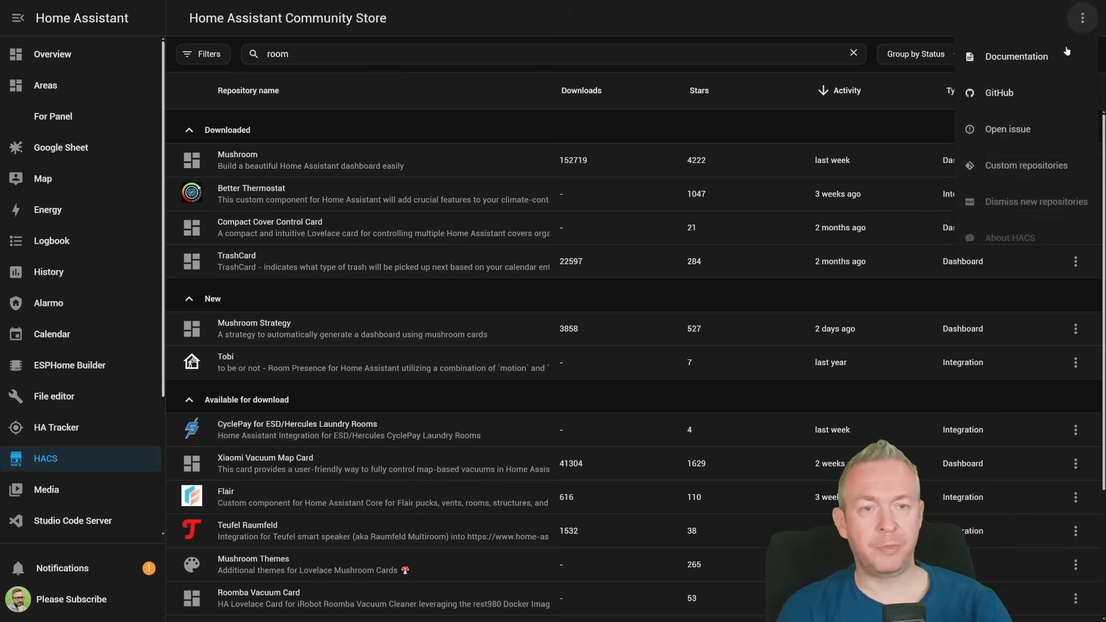
{"action": "left_click", "coordinate": [984, 167]}
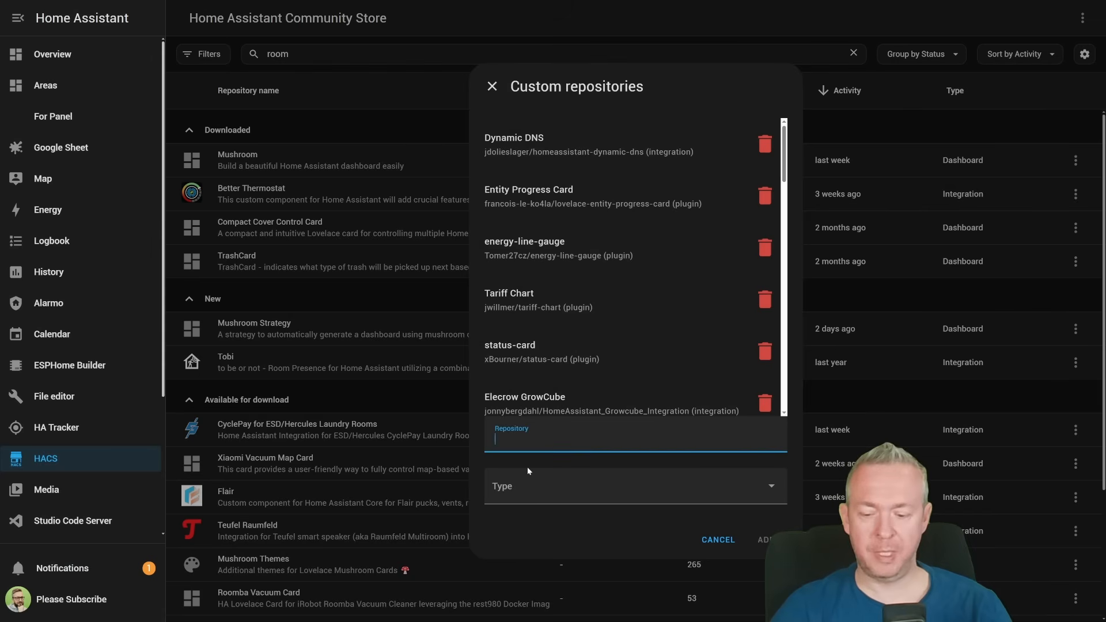
{"action": "key", "text": "ctrl+v"}
{"action": "left_click", "coordinate": [527, 499]}
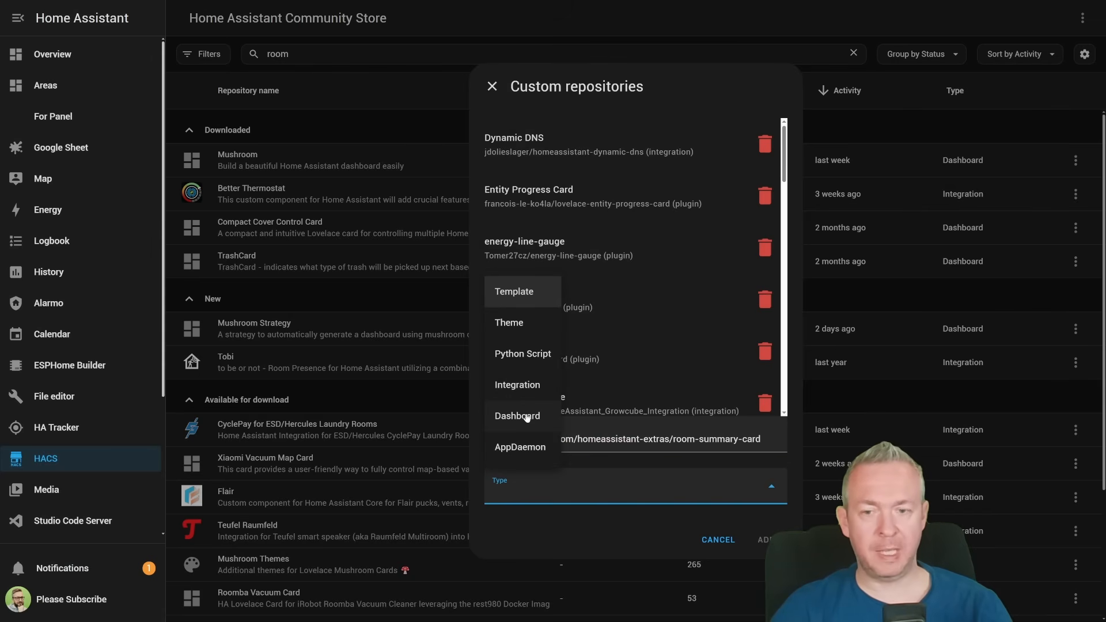
{"action": "left_click", "coordinate": [535, 411]}
{"action": "left_click", "coordinate": [761, 542]}
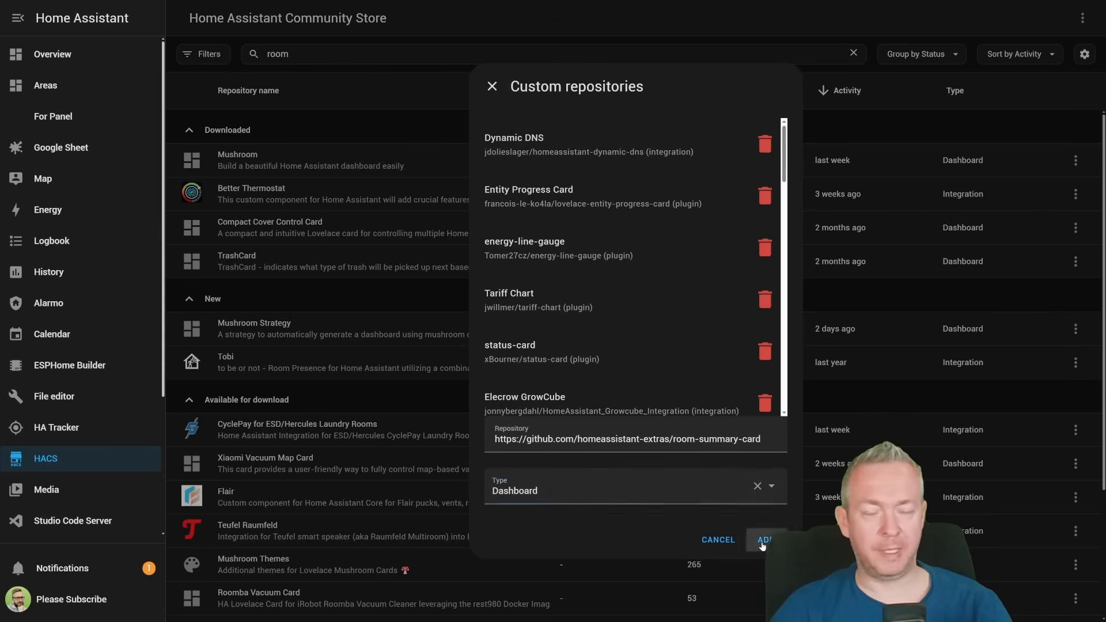
{"action": "left_click", "coordinate": [492, 86]}
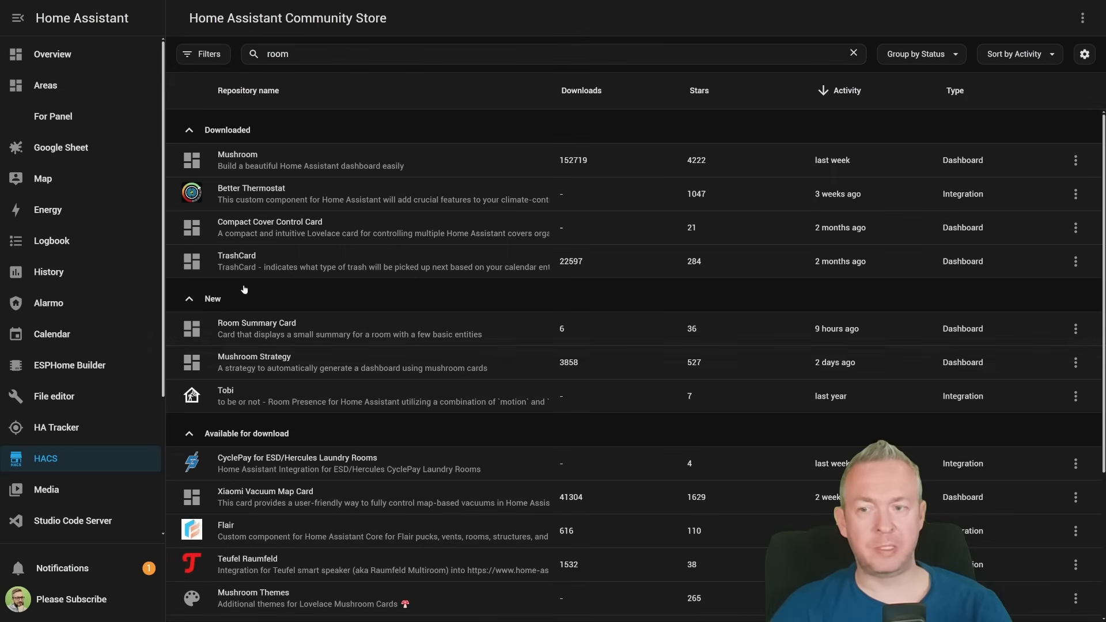
- Download Room Summary Card version 0.11.0 from its HACS repository page
{"action": "left_click", "coordinate": [279, 326]}
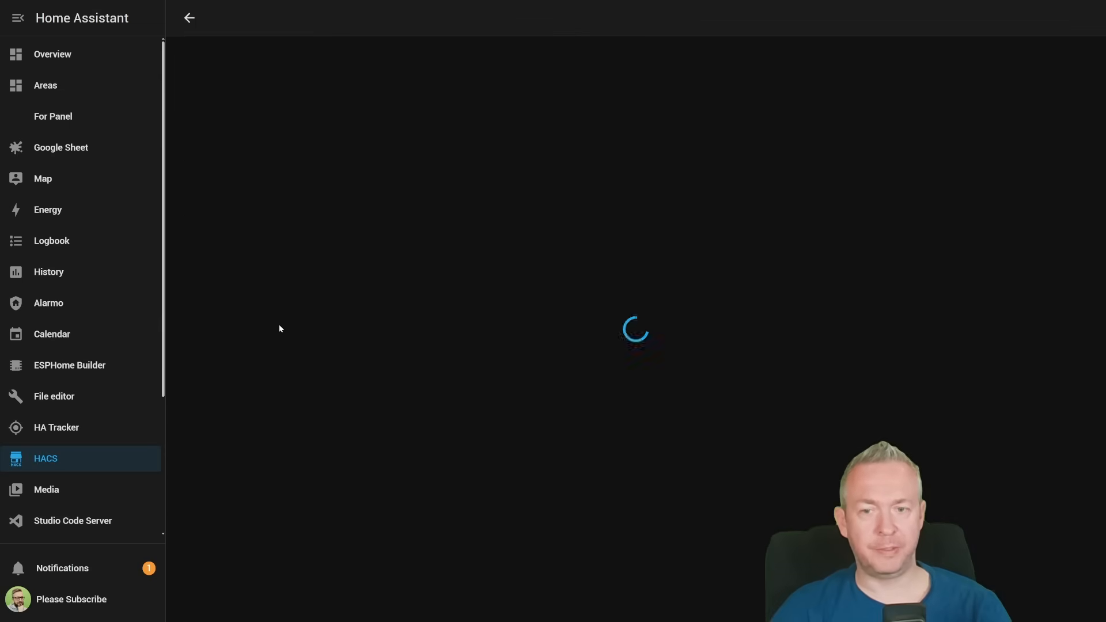
{"action": "left_click", "coordinate": [1040, 596]}
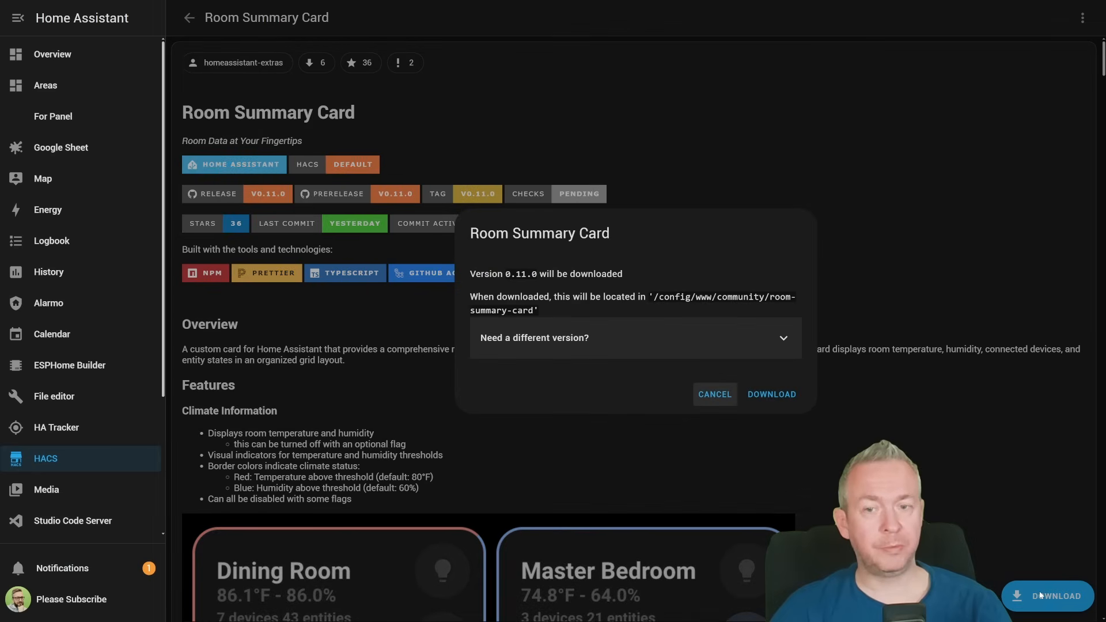
{"action": "left_click", "coordinate": [772, 395]}
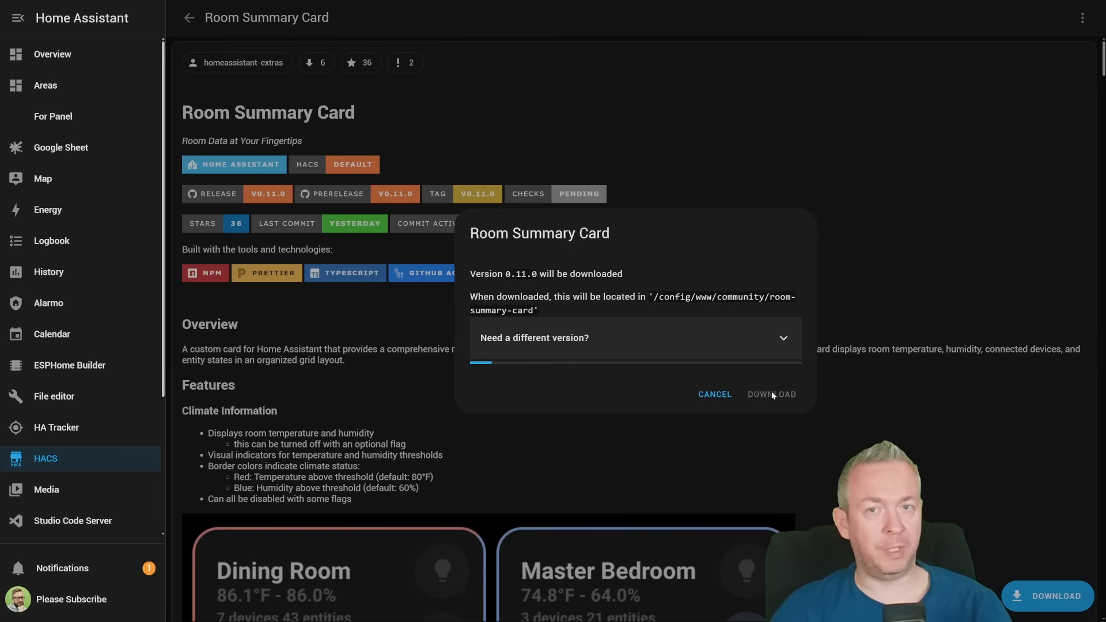
{"action": "left_click", "coordinate": [755, 349]}
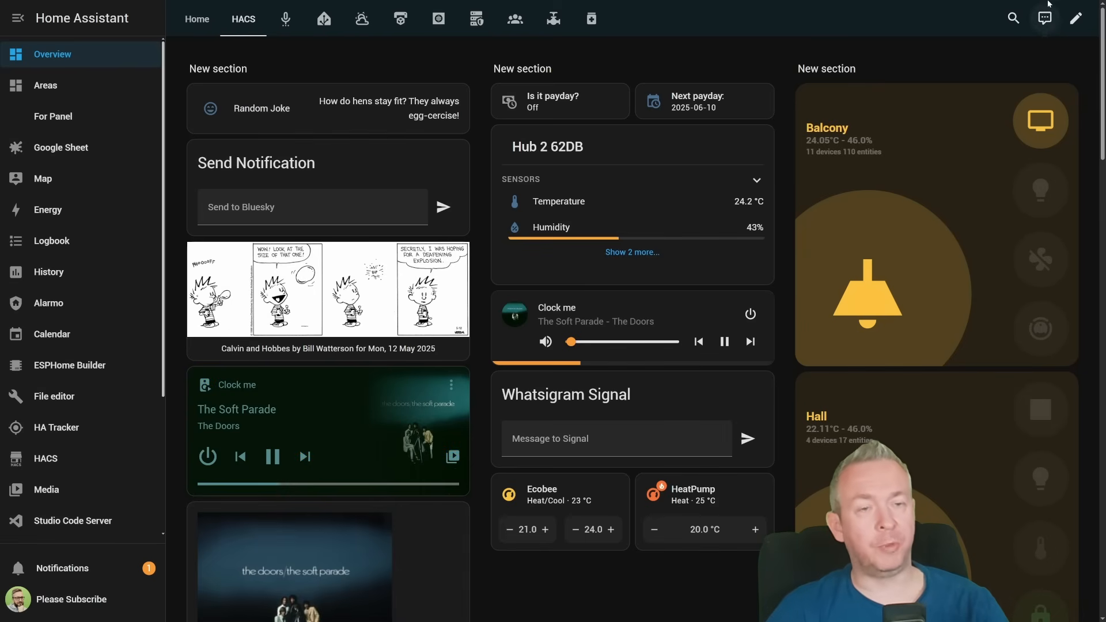
- Search the dashboard cards for "room" and add a Room Summary Card to the third section of the HACS view
{"action": "left_click", "coordinate": [1074, 22]}
{"action": "scroll", "coordinate": [665, 395], "scroll_direction": "down", "scroll_amount": 8}
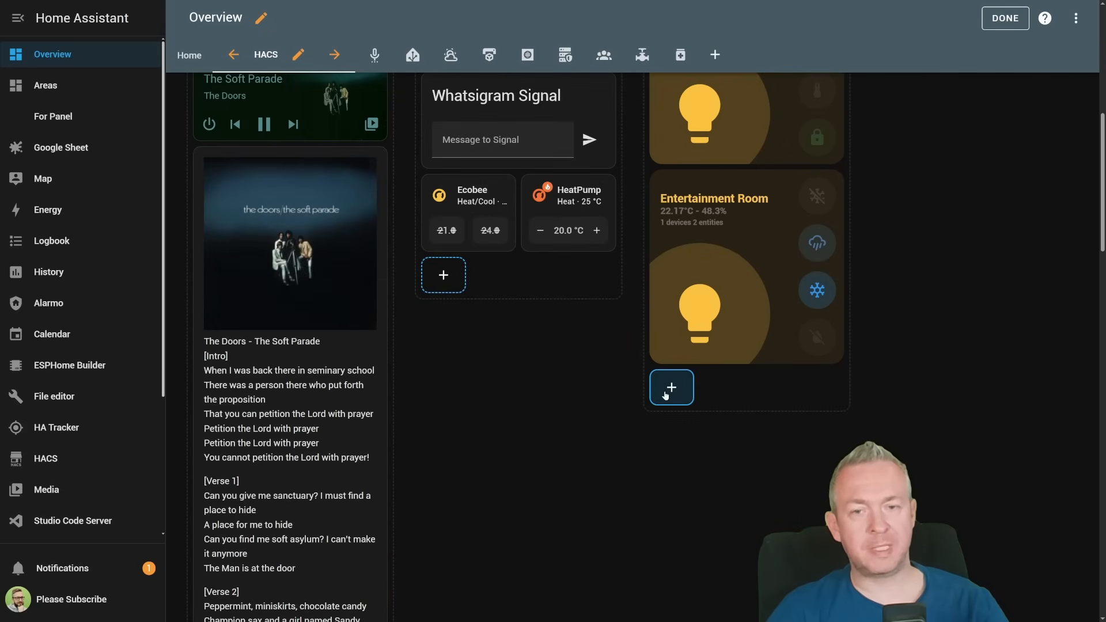
{"action": "left_click", "coordinate": [666, 395]}
{"action": "type", "text": "room"}
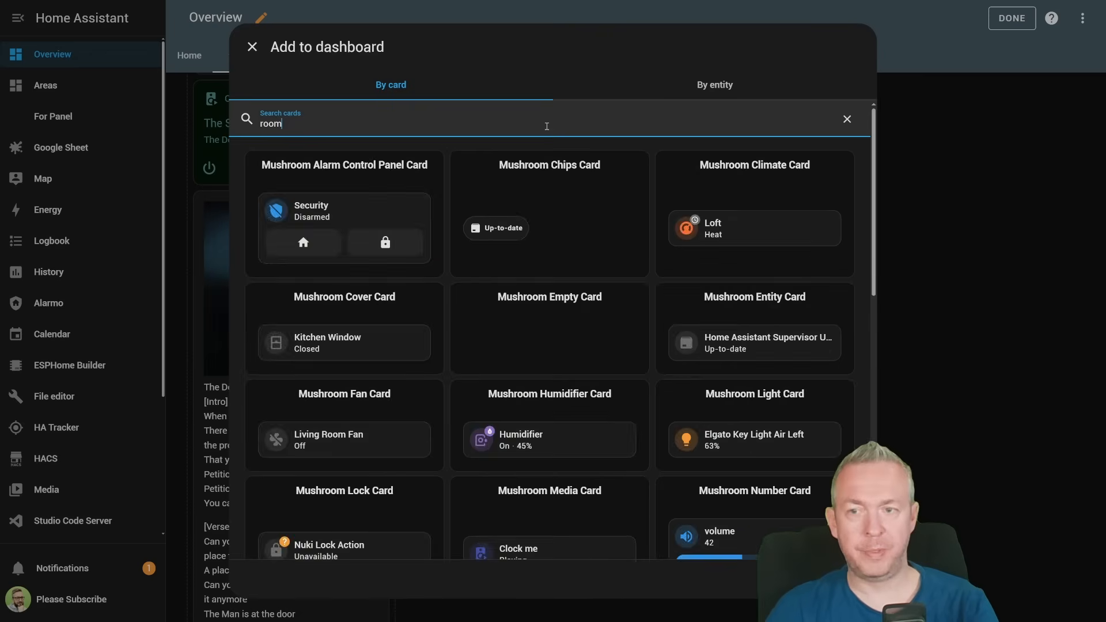
{"action": "scroll", "coordinate": [507, 377], "scroll_direction": "down", "scroll_amount": 10}
{"action": "left_click", "coordinate": [318, 317]}
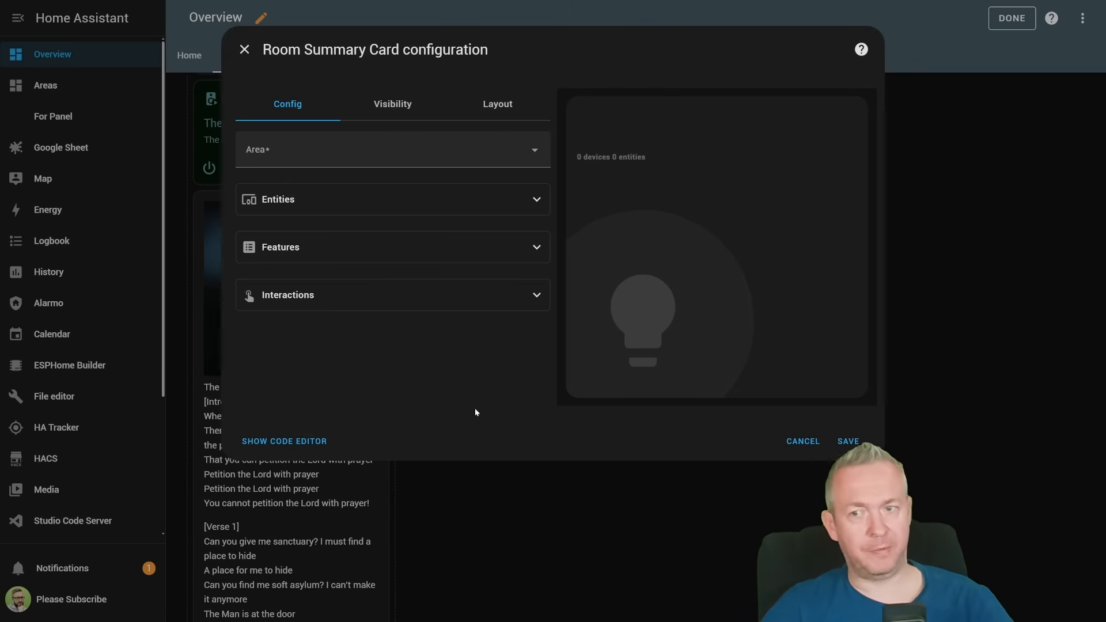
- Set the Room Summary Card's area to Data center and choose 3_Third_floor as its main room entity
{"action": "left_click", "coordinate": [450, 160]}
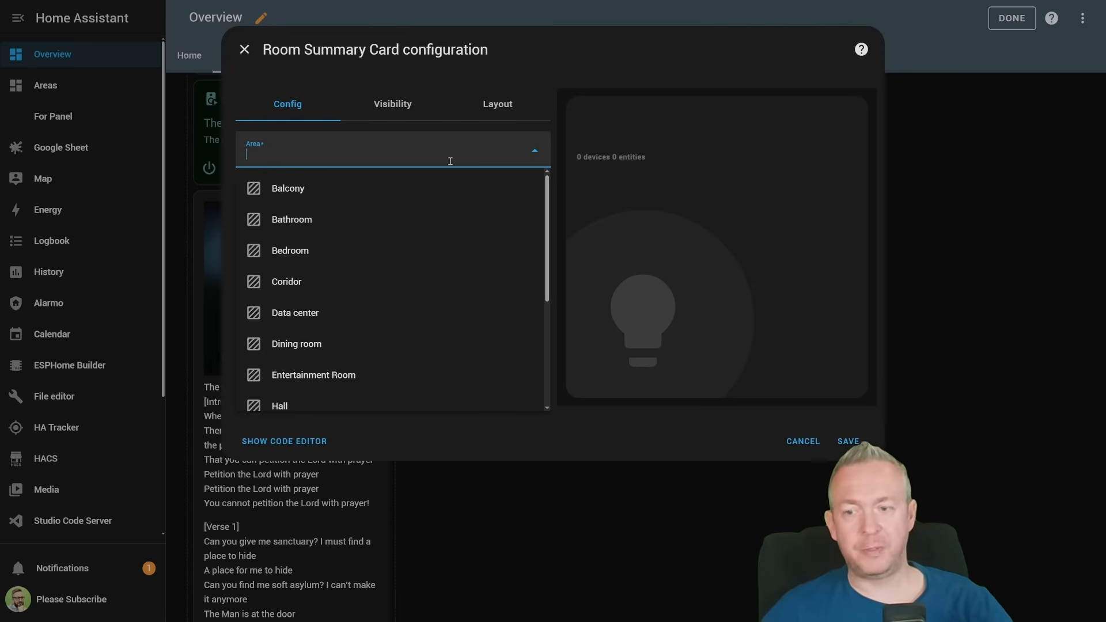
{"action": "left_click", "coordinate": [395, 321]}
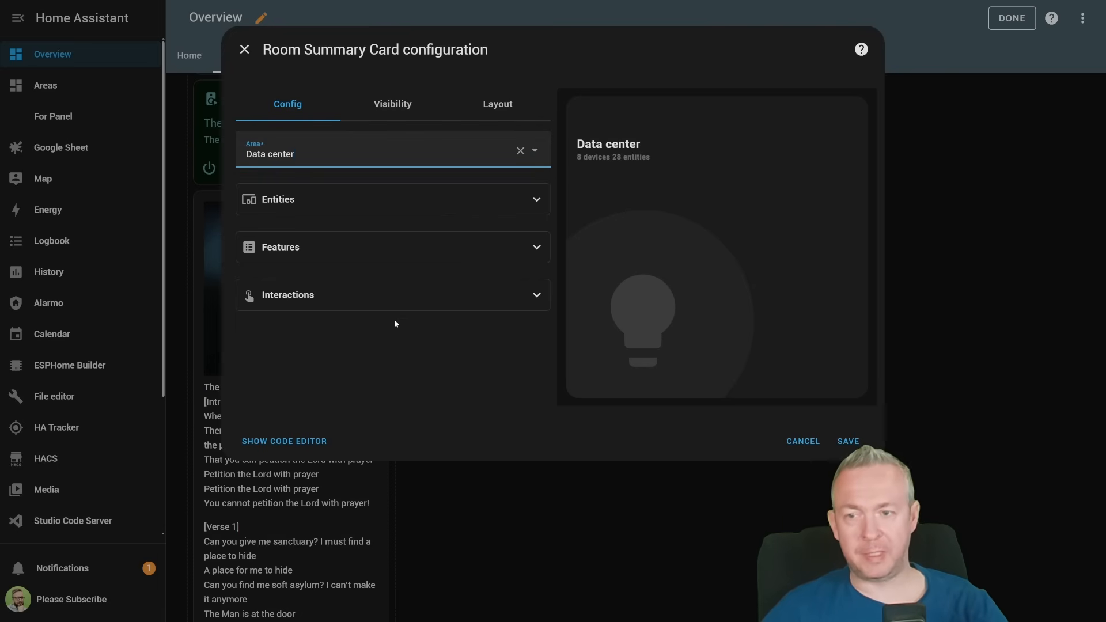
{"action": "left_click", "coordinate": [461, 208]}
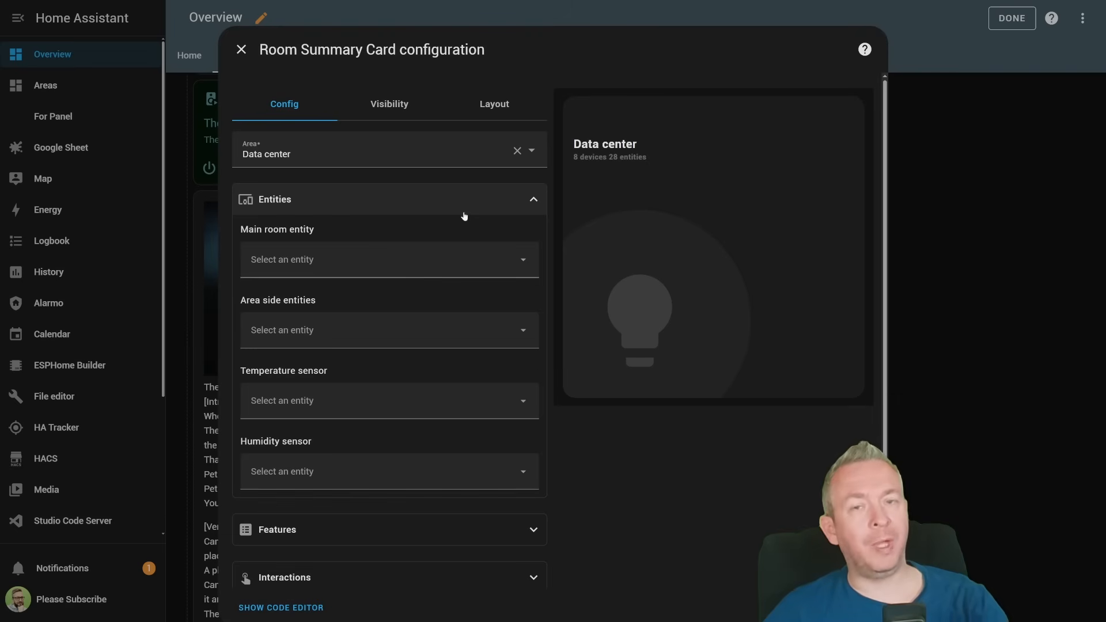
{"action": "left_click", "coordinate": [430, 263]}
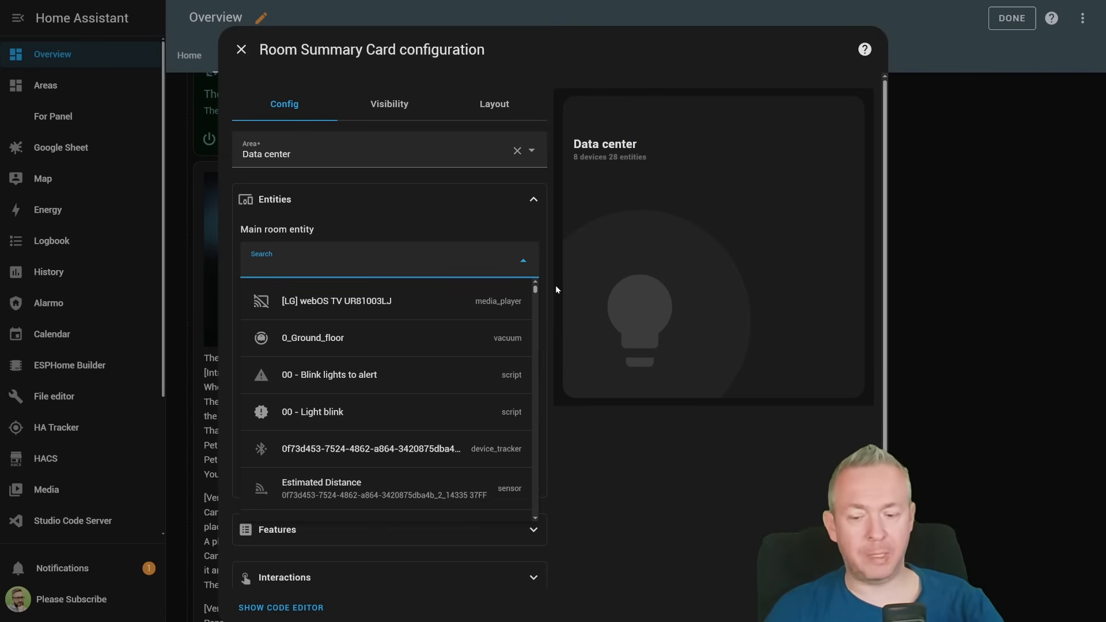
{"action": "type", "text": "va"}
{"action": "left_click", "coordinate": [322, 411]}
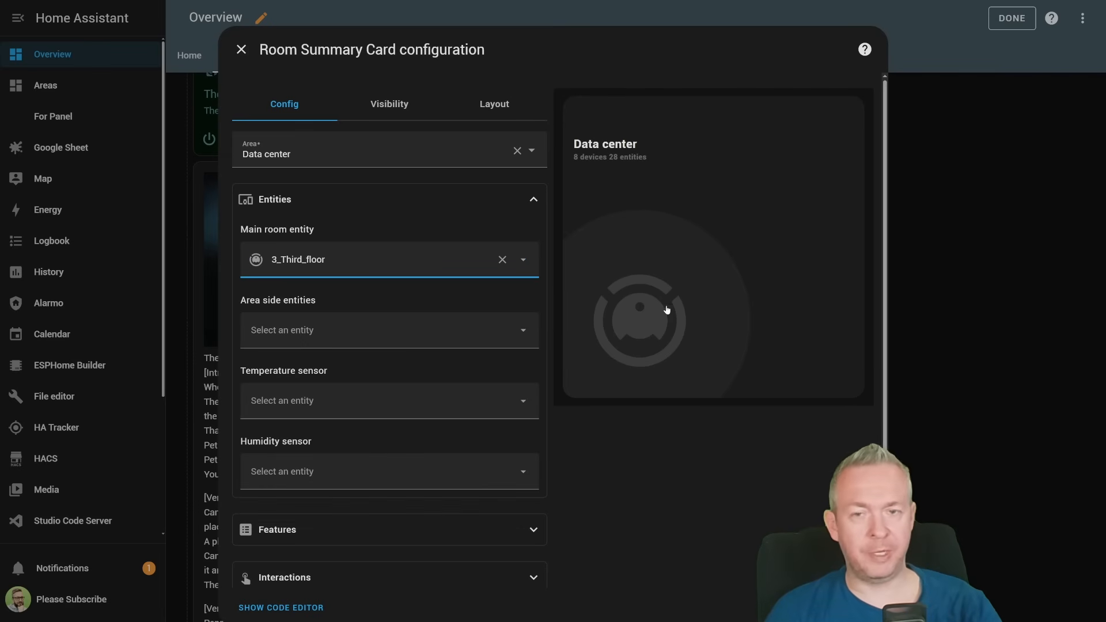
- Add Ceiling Lights, Kitchen Lights, Openable Lock and Living Room Fan as area side entities, and assign the room's temperature and humidity sensors
{"action": "left_click", "coordinate": [348, 327]}
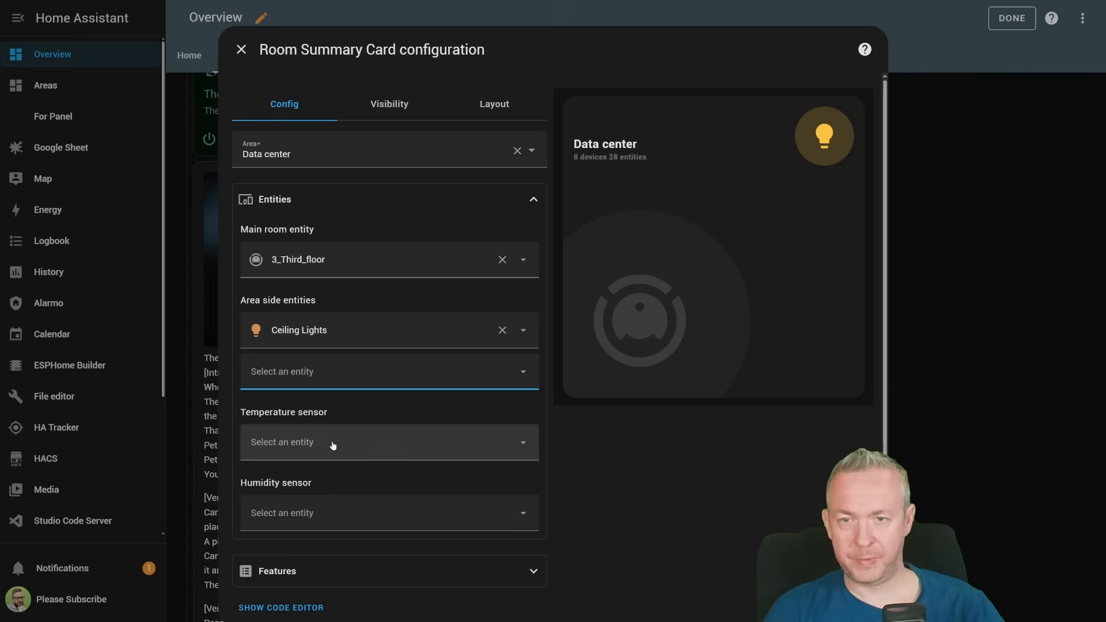
{"action": "left_click", "coordinate": [371, 383]}
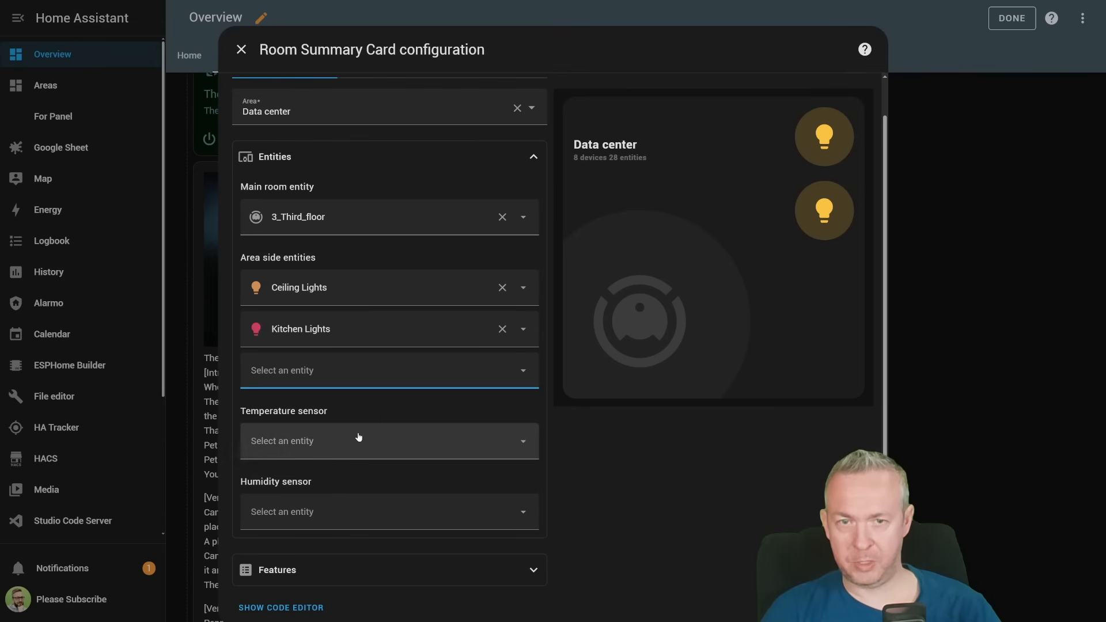
{"action": "left_click", "coordinate": [363, 369]}
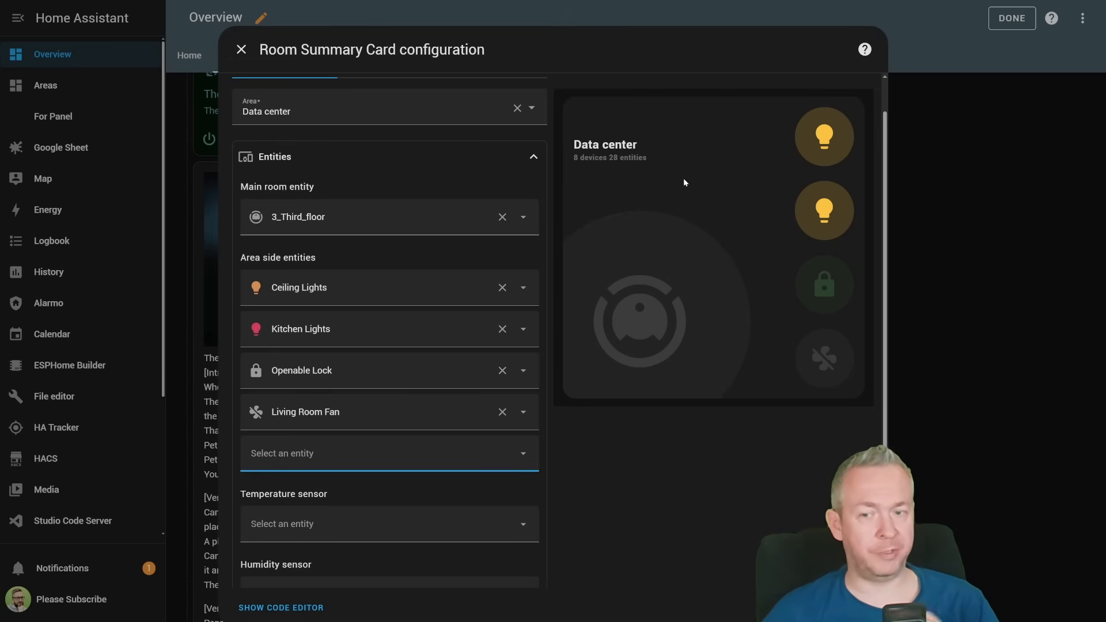
{"action": "scroll", "coordinate": [716, 492], "scroll_direction": "down", "scroll_amount": 3}
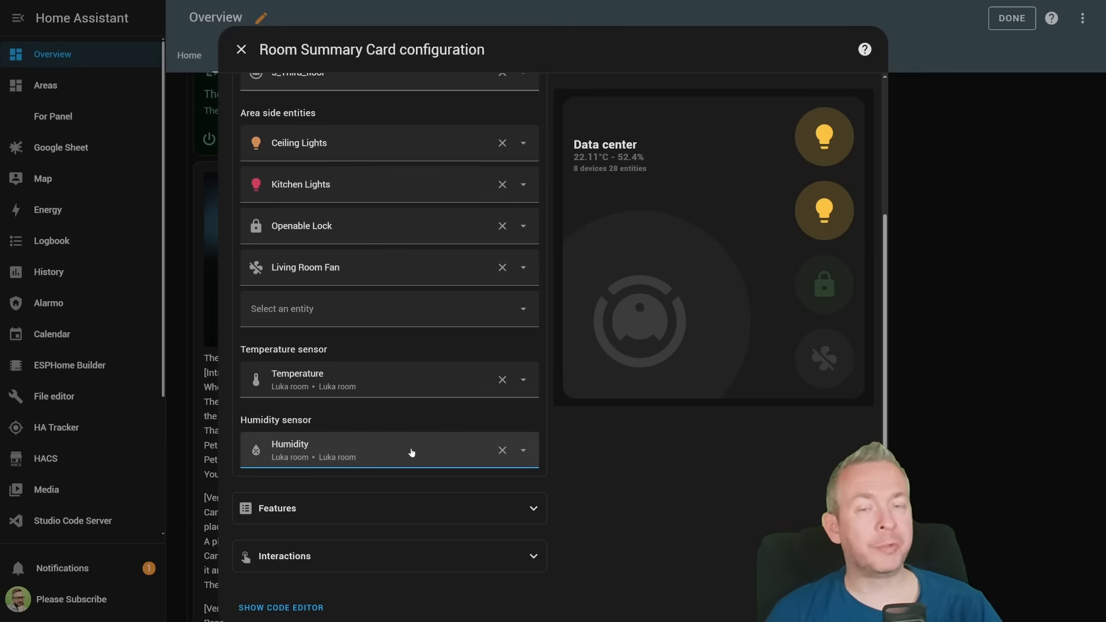
- Try the Hide Climate Label, Hide Area Stats, Exclude Default Entities and Skip Climate Styles features one by one, switching each off again
{"action": "left_click", "coordinate": [395, 507]}
{"action": "scroll", "coordinate": [395, 507], "scroll_direction": "down", "scroll_amount": 3}
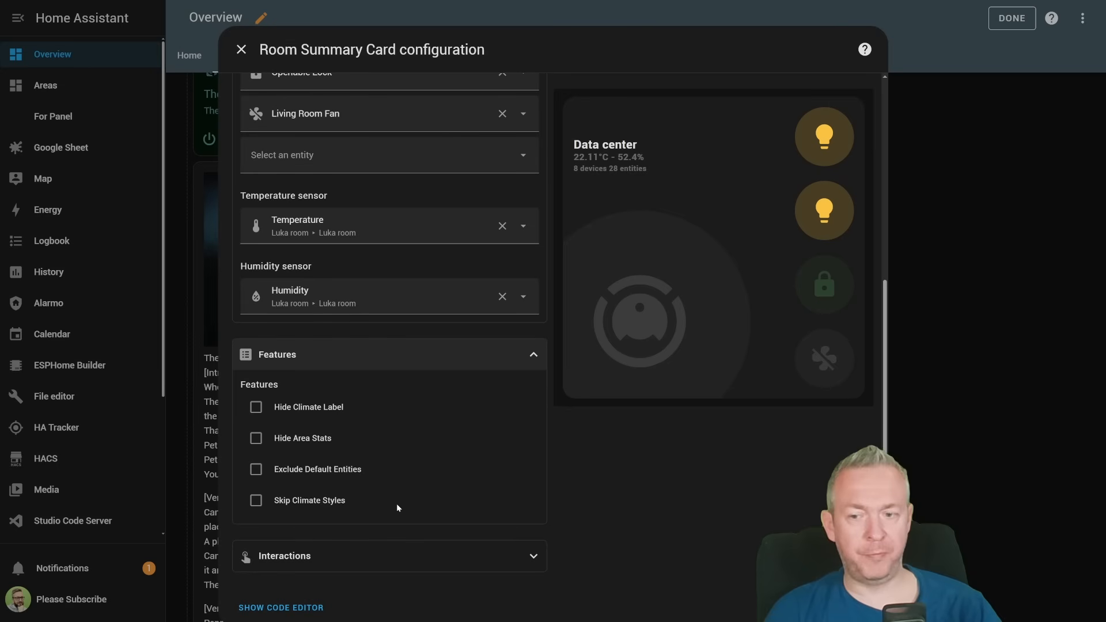
{"action": "left_click", "coordinate": [289, 407]}
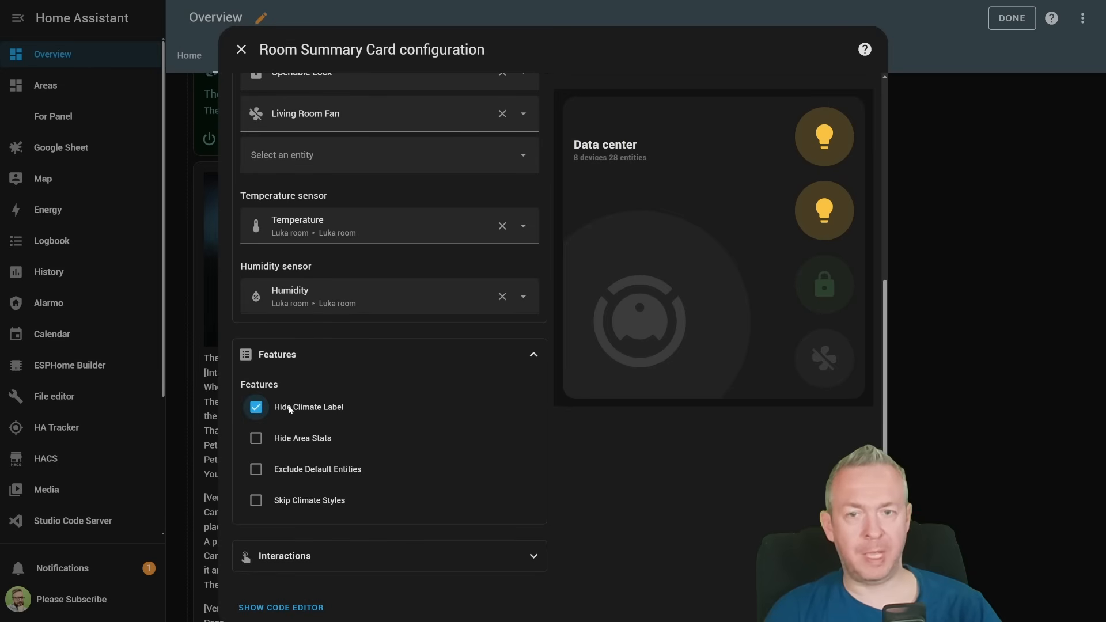
{"action": "left_click", "coordinate": [289, 408]}
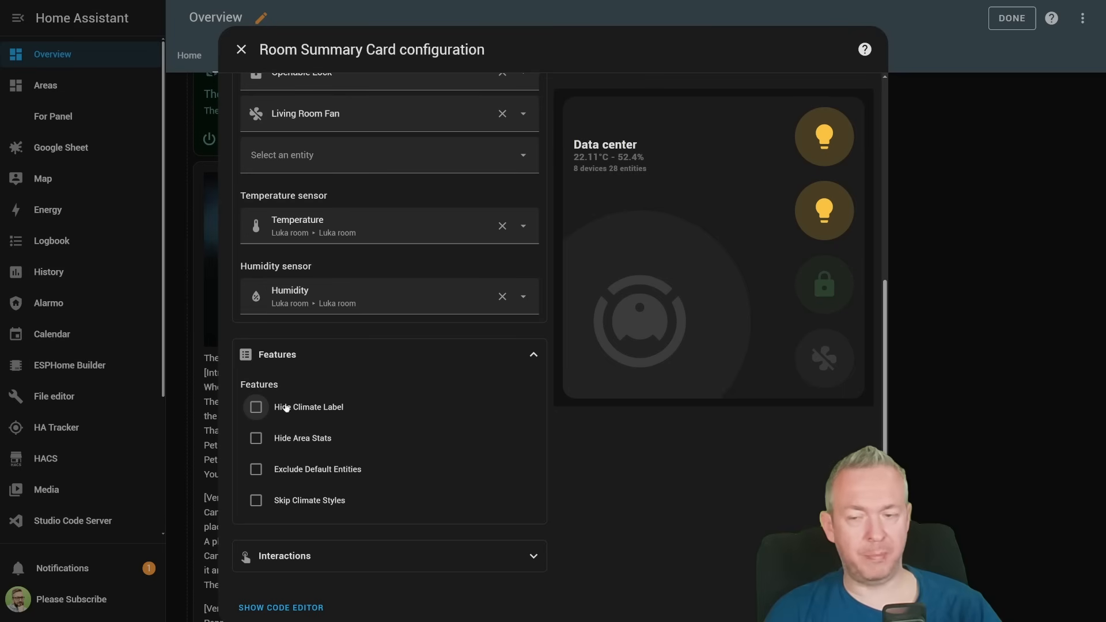
{"action": "left_click", "coordinate": [295, 441]}
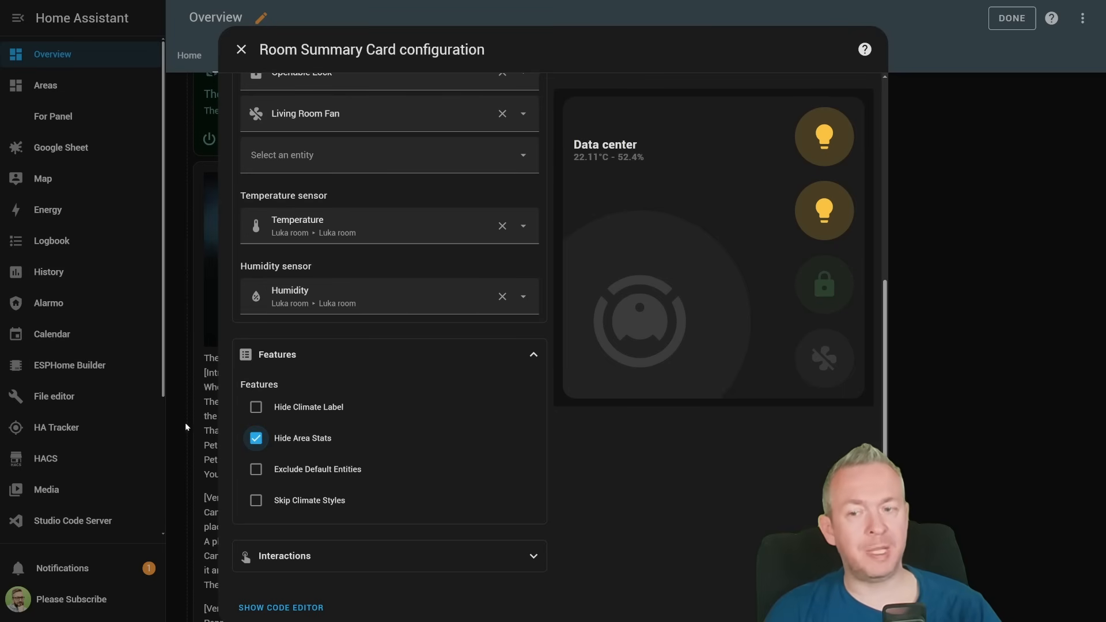
{"action": "left_click", "coordinate": [255, 438]}
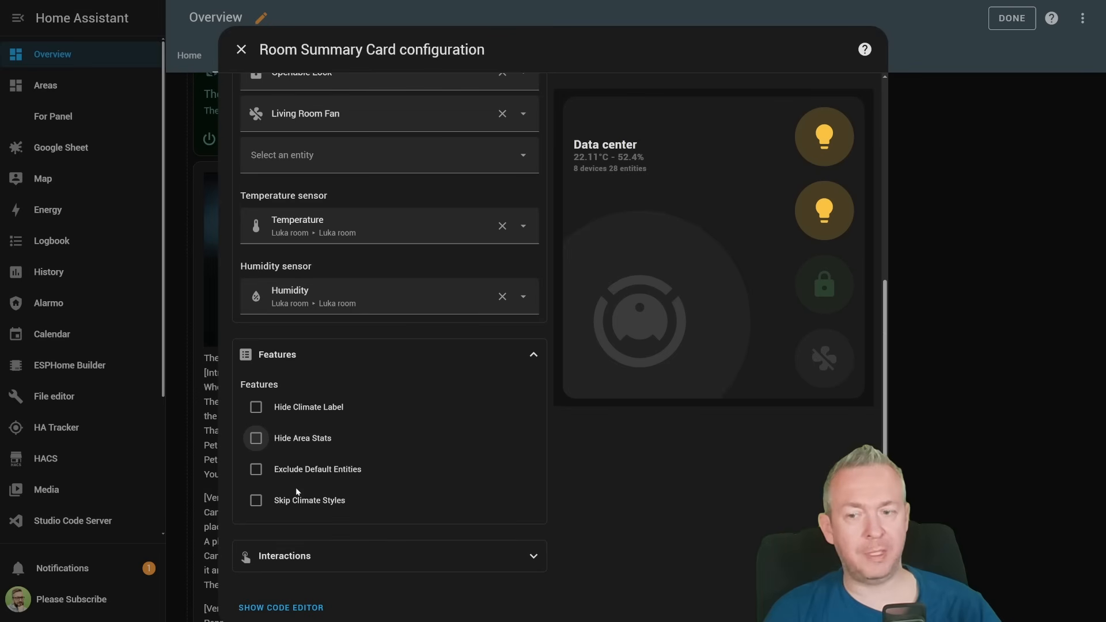
{"action": "left_click", "coordinate": [314, 470]}
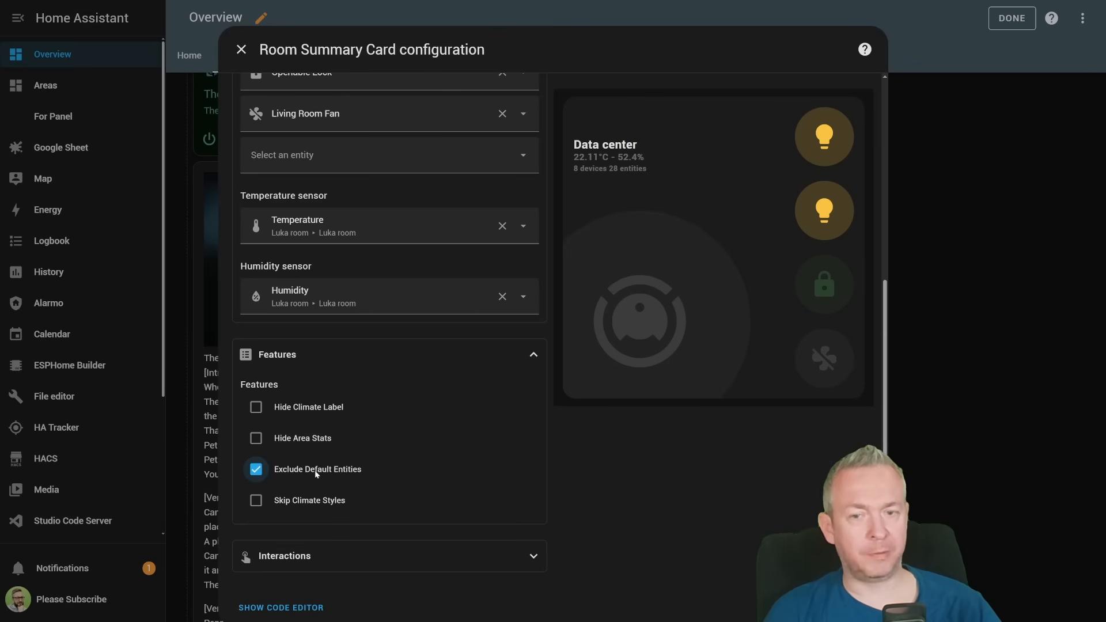
{"action": "left_click", "coordinate": [314, 470]}
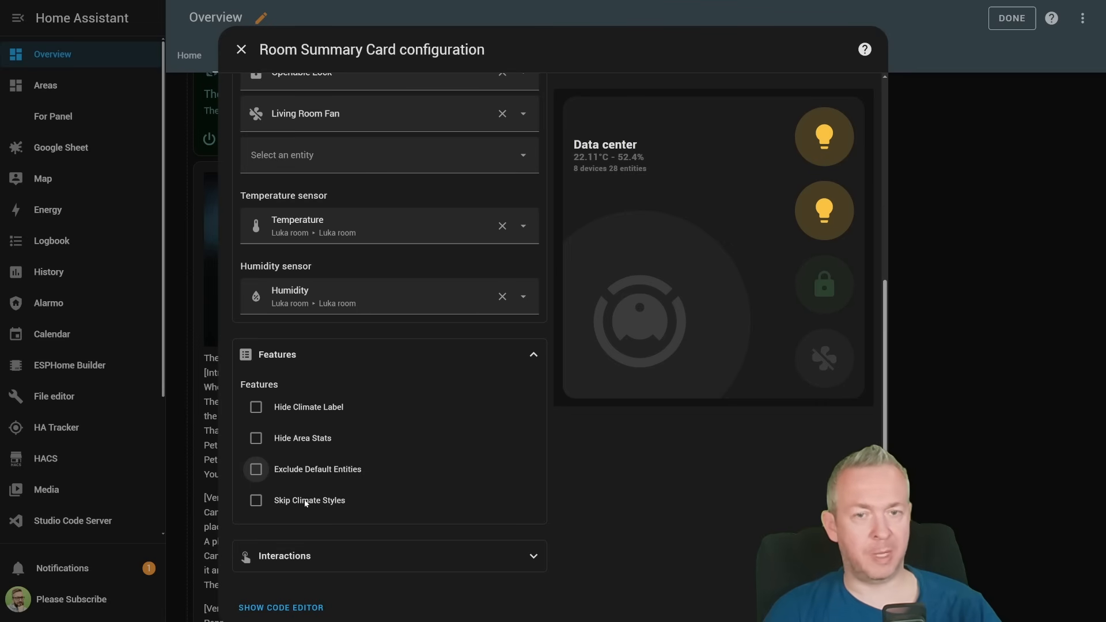
{"action": "left_click", "coordinate": [306, 501]}
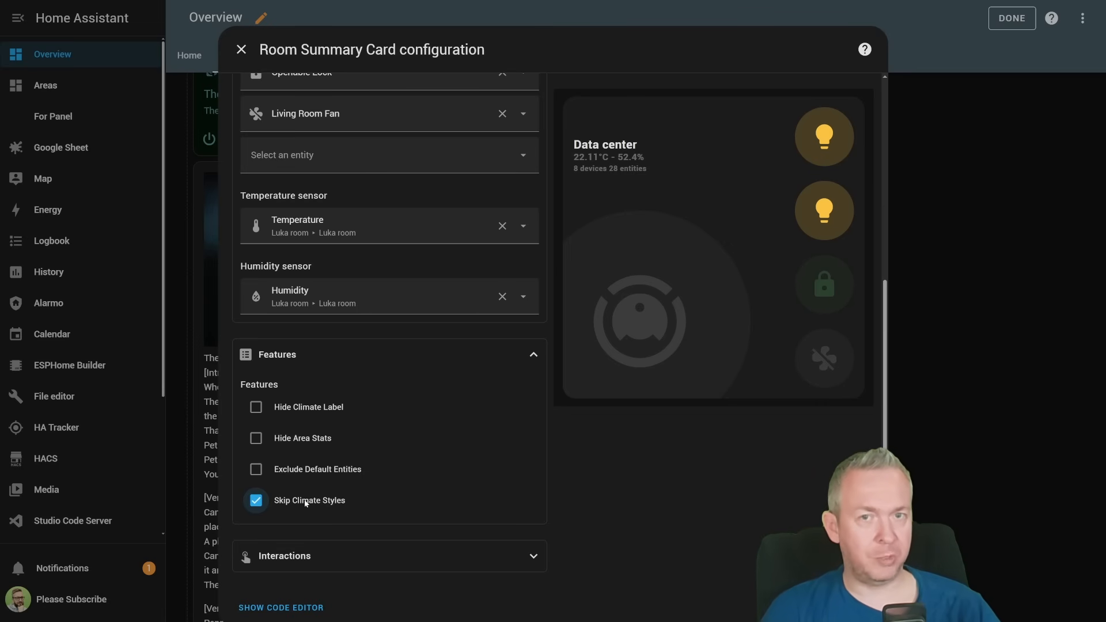
{"action": "left_click", "coordinate": [306, 501]}
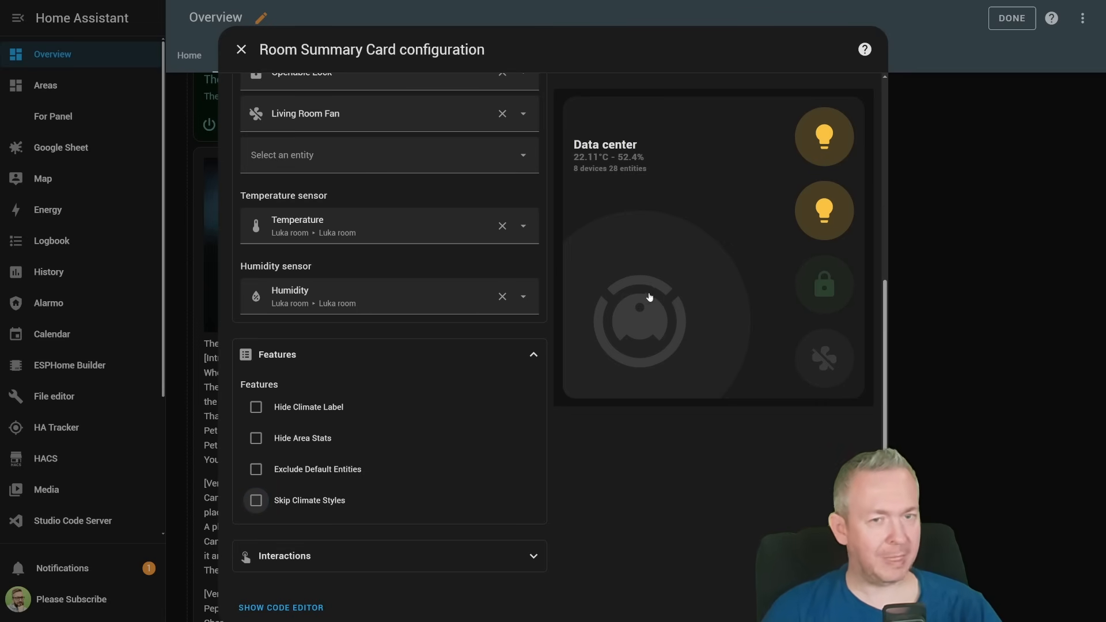
- Remove Kitchen Lights from the area side entities and add Ecobee as a side entity
{"action": "scroll", "coordinate": [490, 296], "scroll_direction": "up", "scroll_amount": 4}
{"action": "scroll", "coordinate": [490, 296], "scroll_direction": "up", "scroll_amount": 2}
{"action": "left_click", "coordinate": [500, 374]}
{"action": "left_click", "coordinate": [439, 374]}
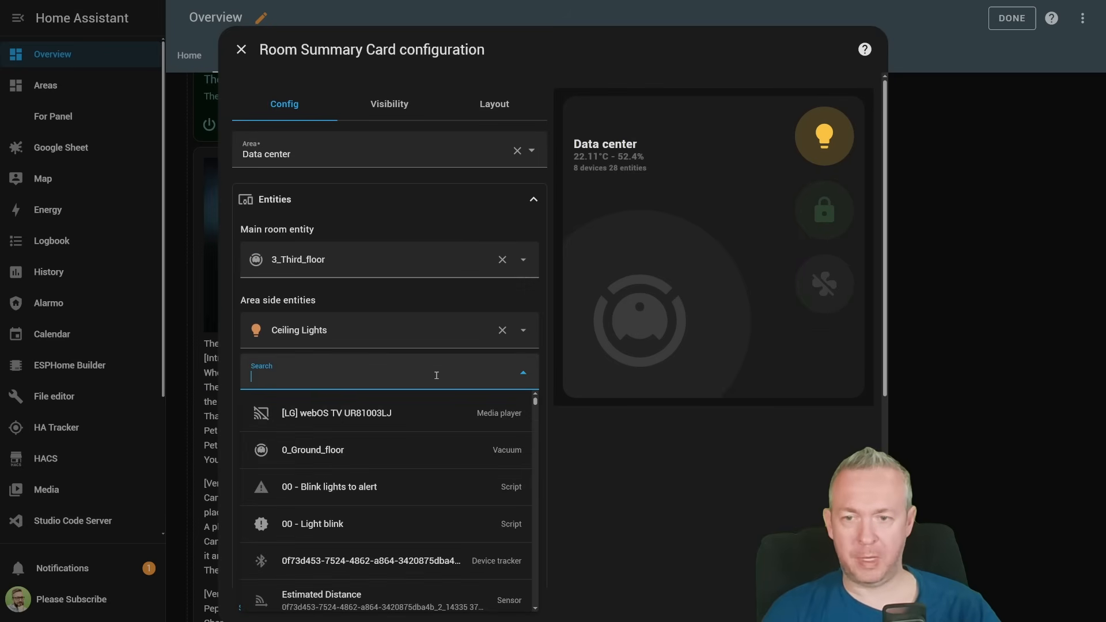
{"action": "left_click", "coordinate": [539, 440]}
- Try the Skip Climate Styles feature with the Ecobee side entity and switch it back off
{"action": "scroll", "coordinate": [539, 440], "scroll_direction": "down", "scroll_amount": 5}
{"action": "left_click", "coordinate": [282, 501]}
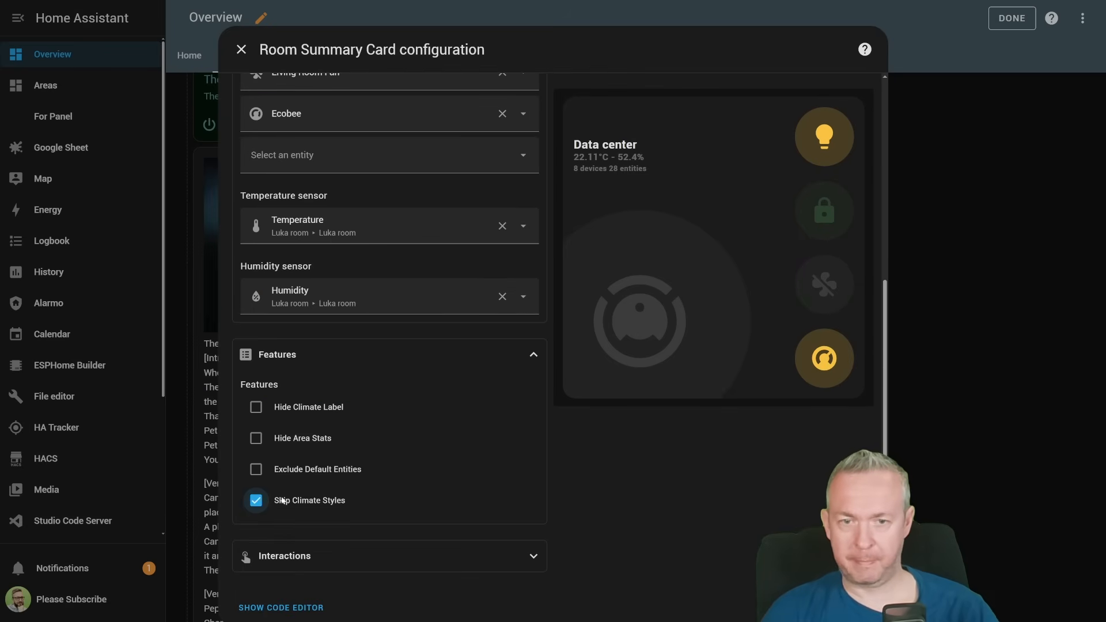
{"action": "left_click", "coordinate": [282, 501]}
- Open the card's Interactions settings and save the Data center card to the dashboard
{"action": "left_click", "coordinate": [509, 354]}
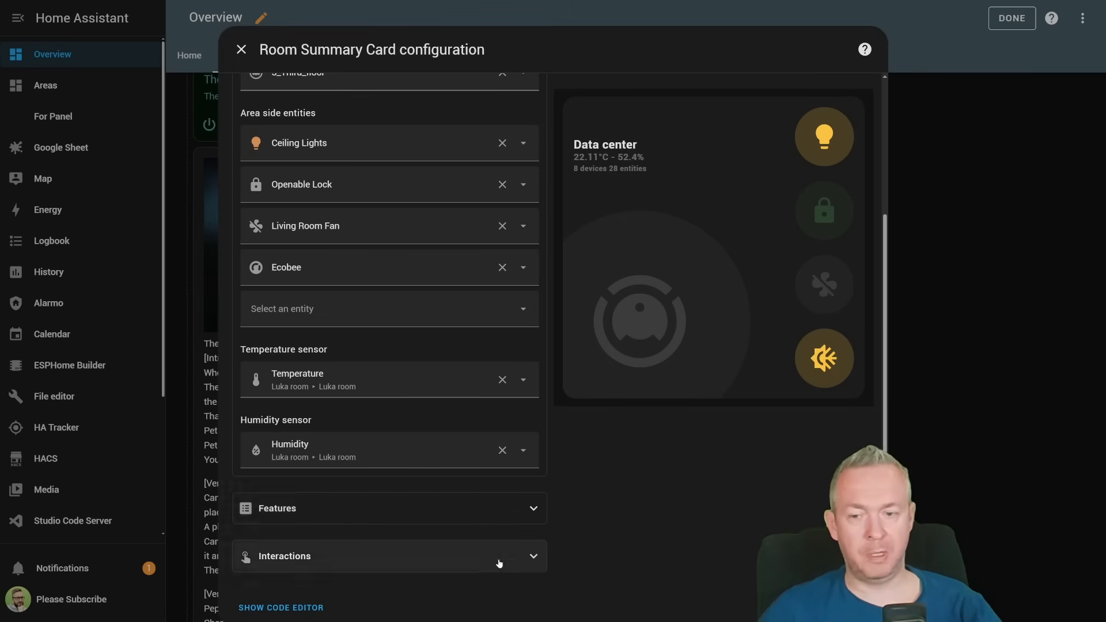
{"action": "left_click", "coordinate": [499, 562]}
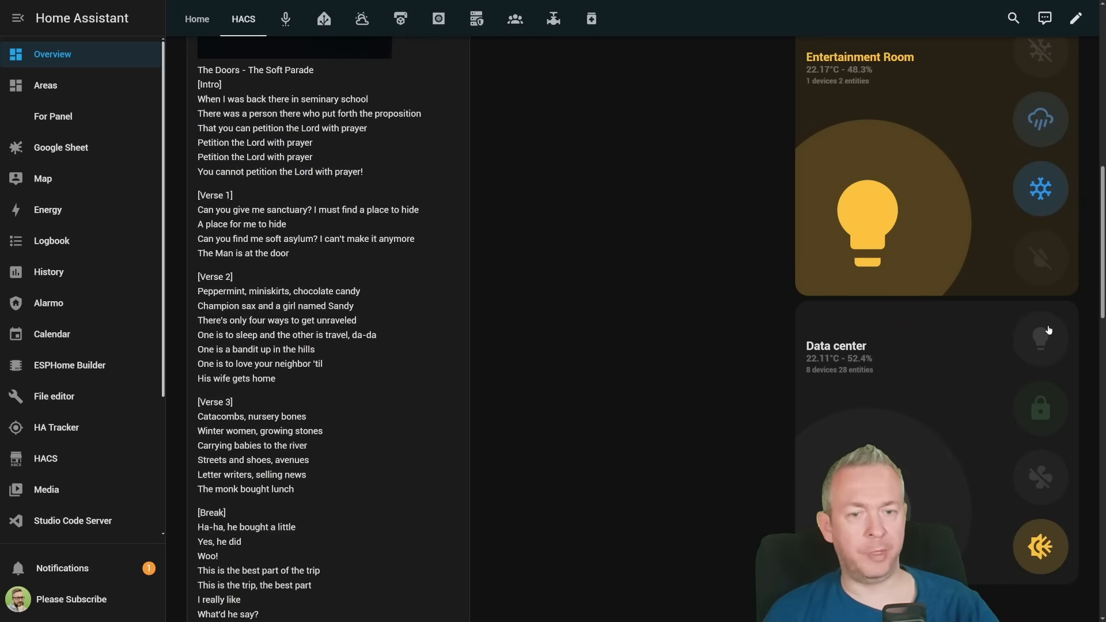
- Finish editing the dashboard and test the Data center card's light, lock, fan and Ecobee controls
{"action": "left_click", "coordinate": [1042, 337]}
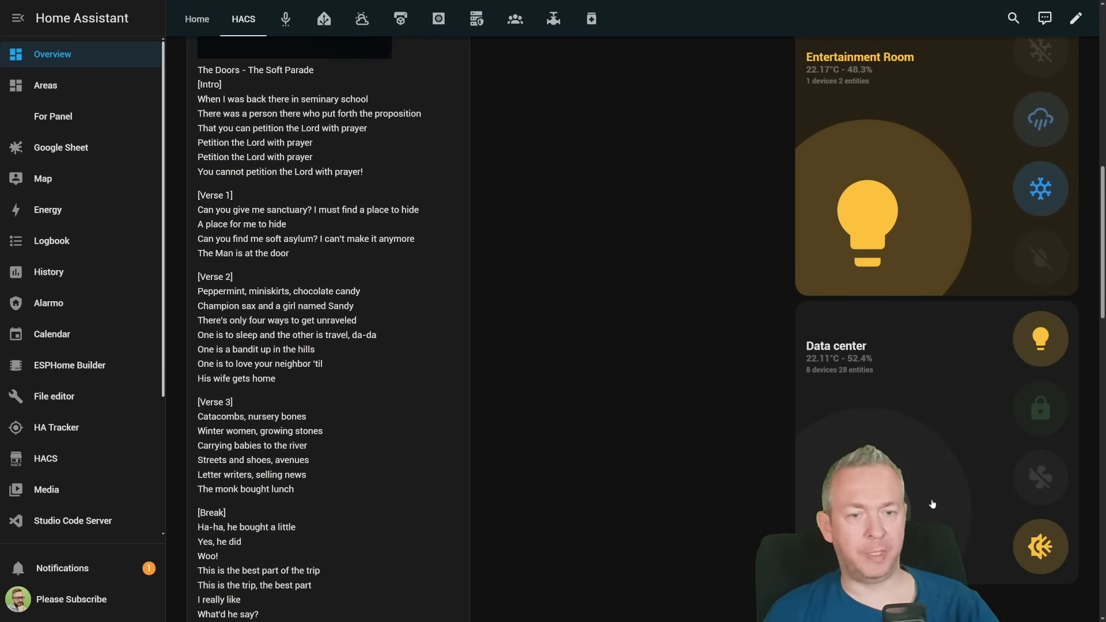
{"action": "key", "text": "alt+Left"}
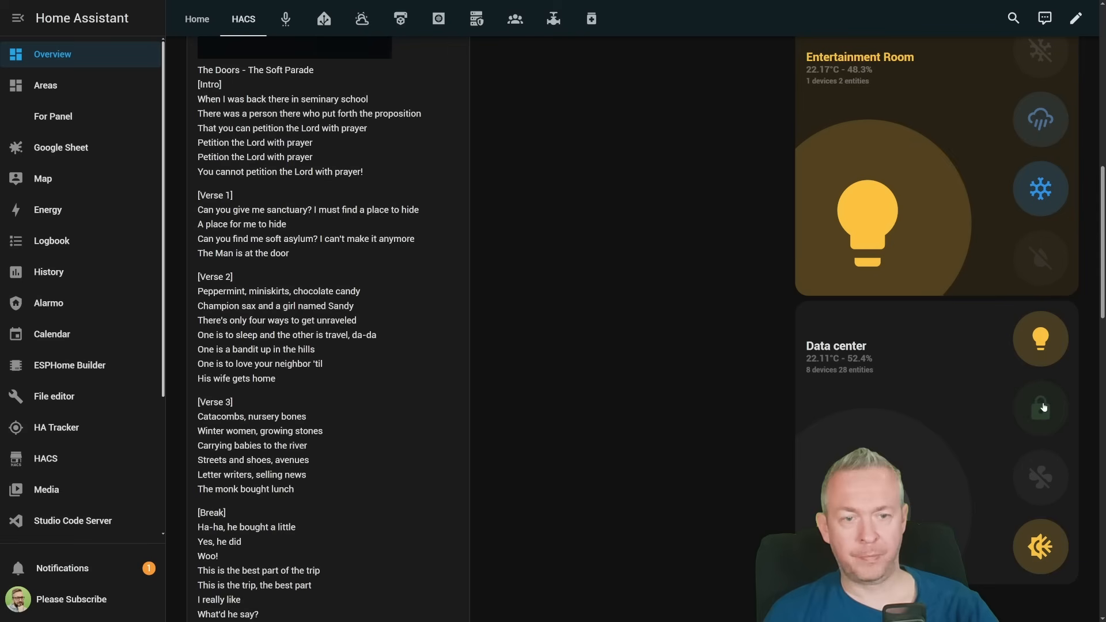
{"action": "left_click", "coordinate": [1043, 407]}
{"action": "left_click", "coordinate": [1048, 482]}
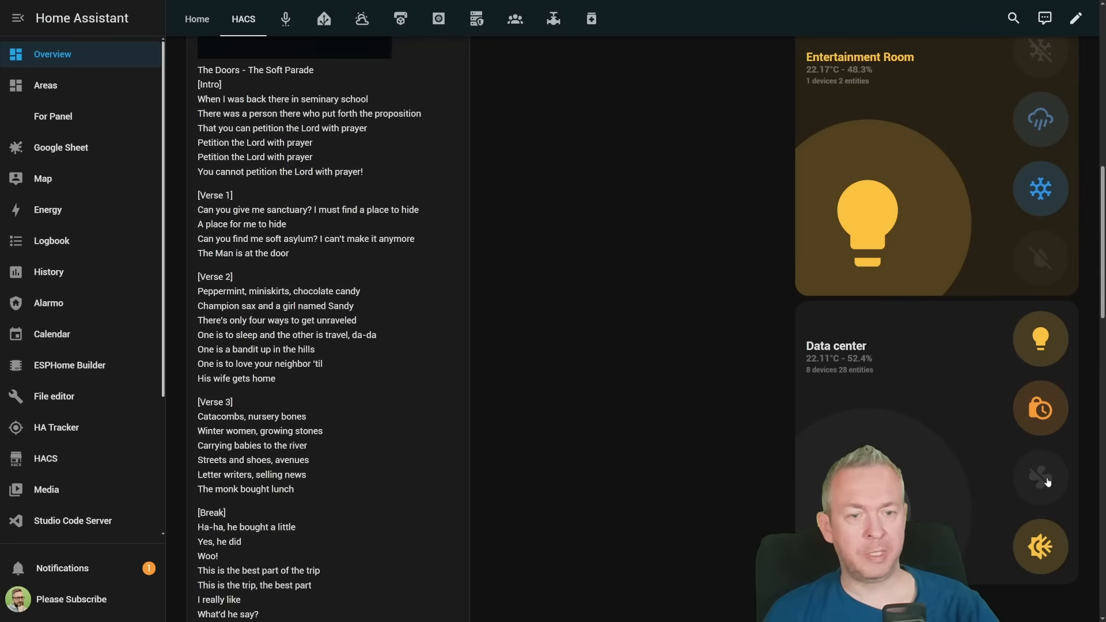
{"action": "left_click", "coordinate": [1045, 547]}
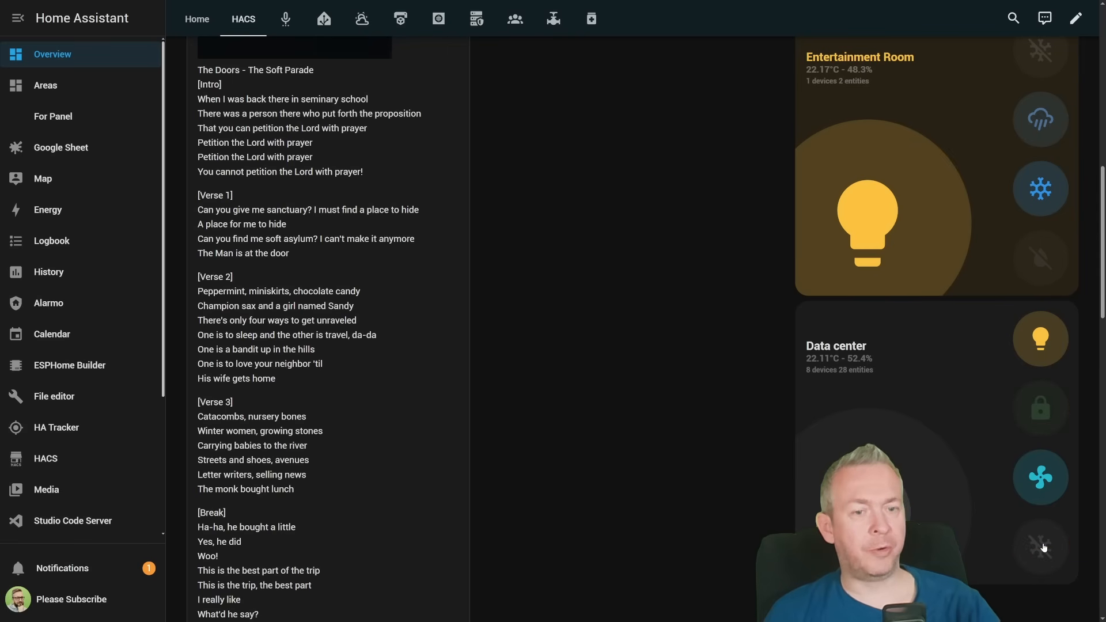
{"action": "left_click", "coordinate": [1044, 547]}
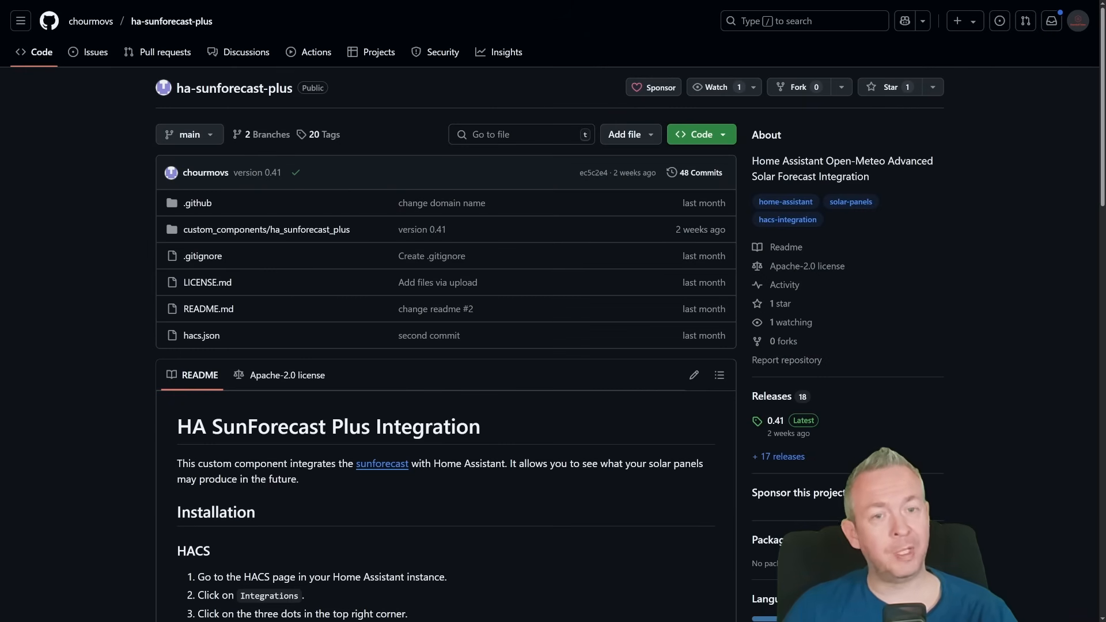
- Switch to the ha-sunforecast-plus repository on GitHub, star it and read its HACS installation instructions
{"action": "left_click", "coordinate": [887, 87]}
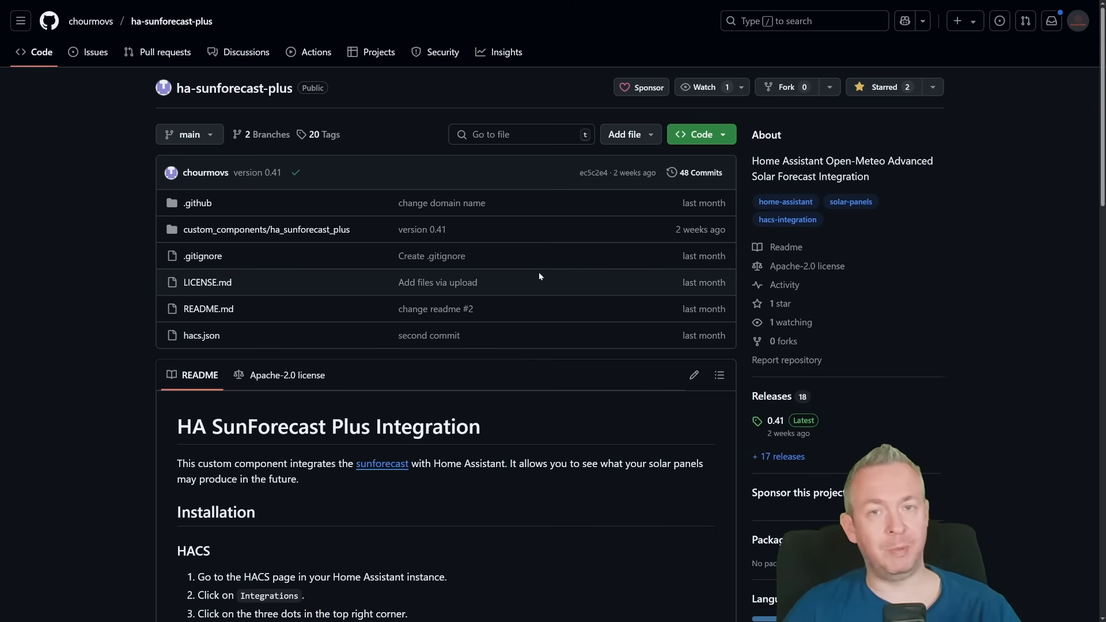
{"action": "scroll", "coordinate": [540, 277], "scroll_direction": "down", "scroll_amount": 5}
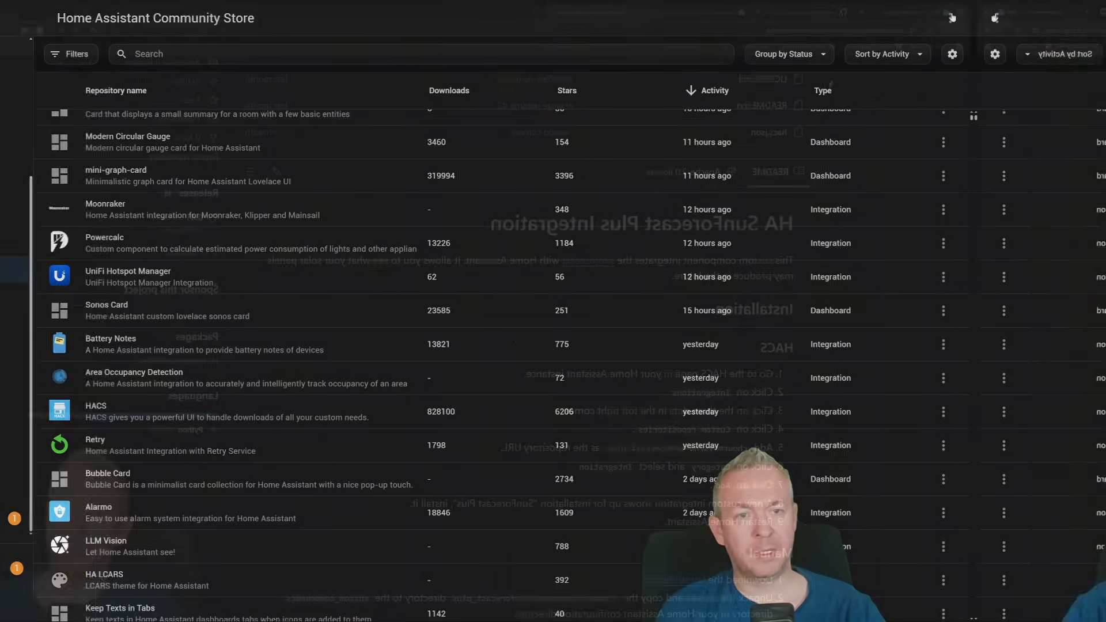
{"action": "left_click", "coordinate": [1082, 18]}
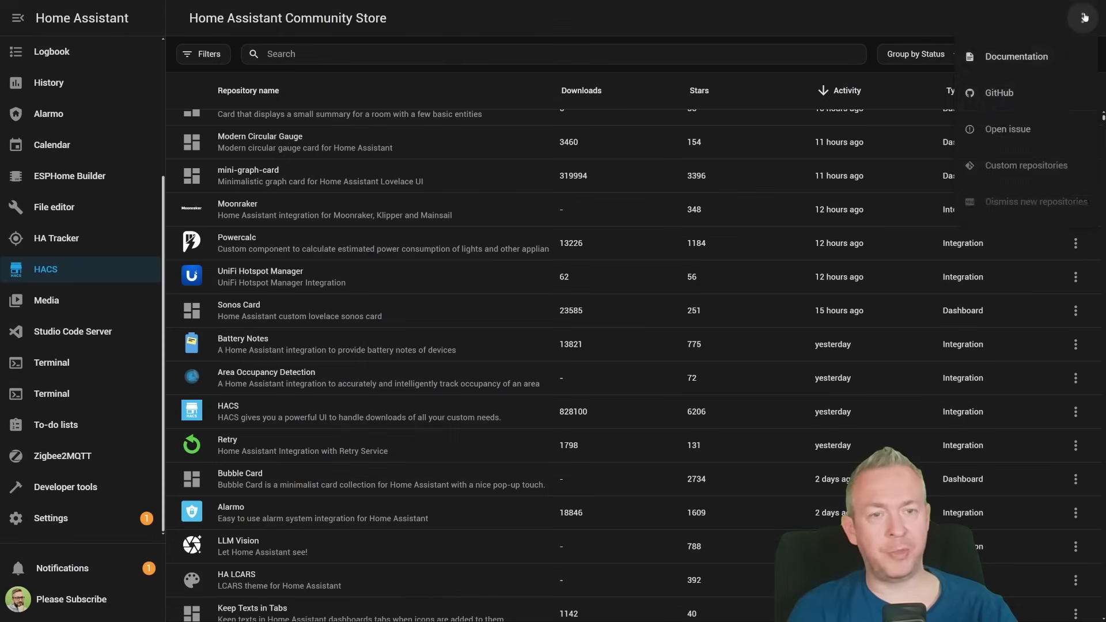
{"action": "left_click", "coordinate": [1040, 159]}
{"action": "type", "text": "https://github.com/chourmovs/ha-sunforecast-plus"}
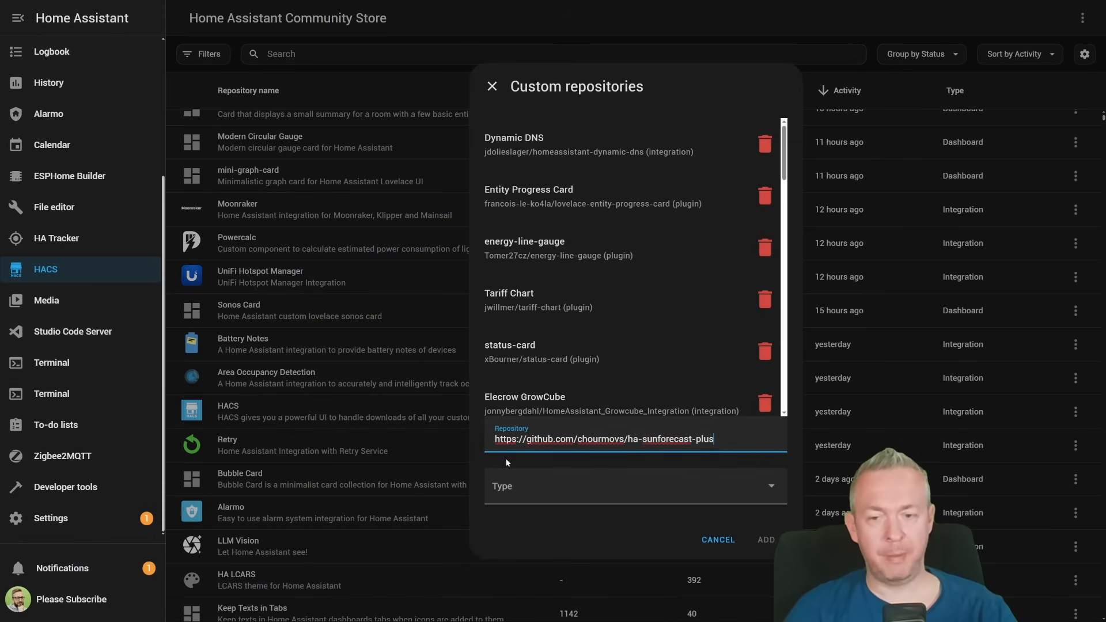
{"action": "left_click", "coordinate": [589, 477]}
{"action": "left_click", "coordinate": [539, 382]}
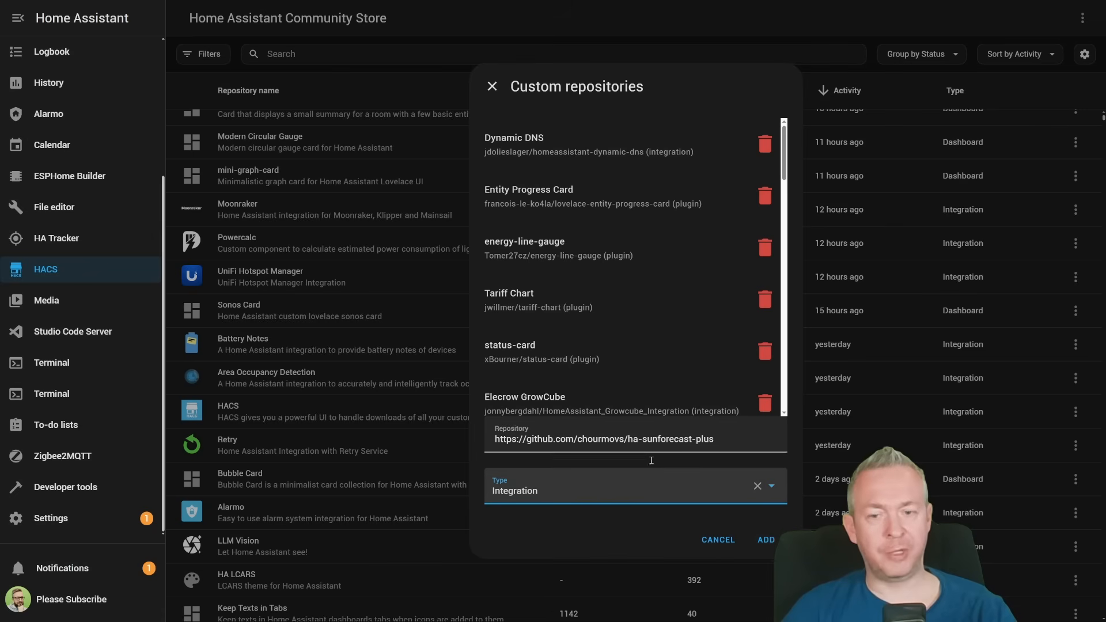
{"action": "left_click", "coordinate": [766, 539]}
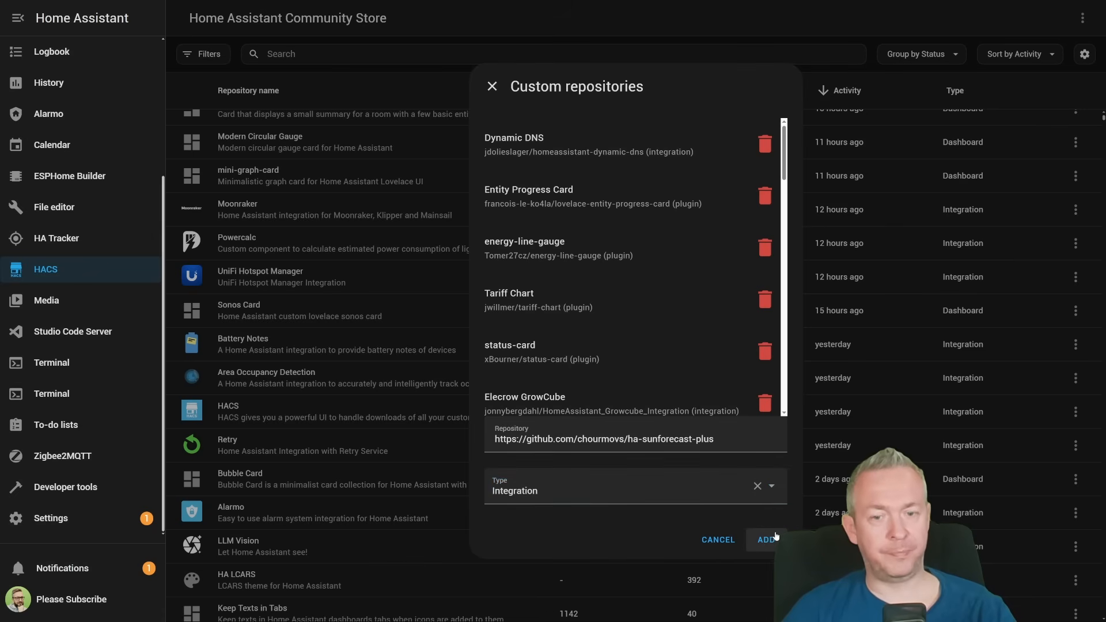
{"action": "left_click", "coordinate": [492, 86]}
- Search HACS for "sunf" and download version 0.41 of the Sun Forecast Plus integration
{"action": "left_click", "coordinate": [340, 53]}
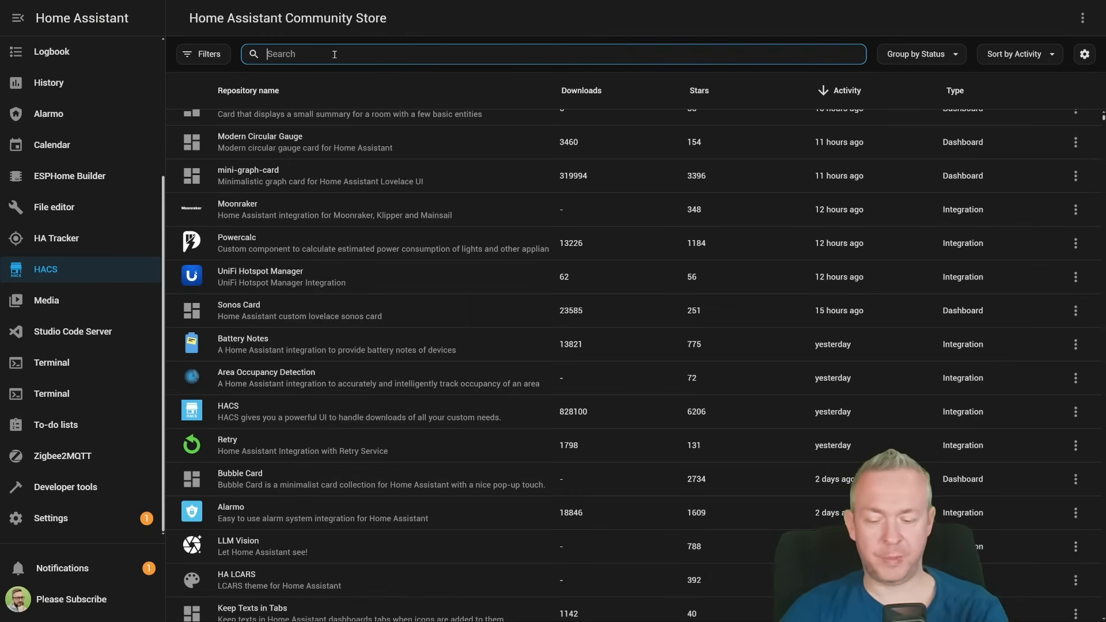
{"action": "type", "text": "sunf"}
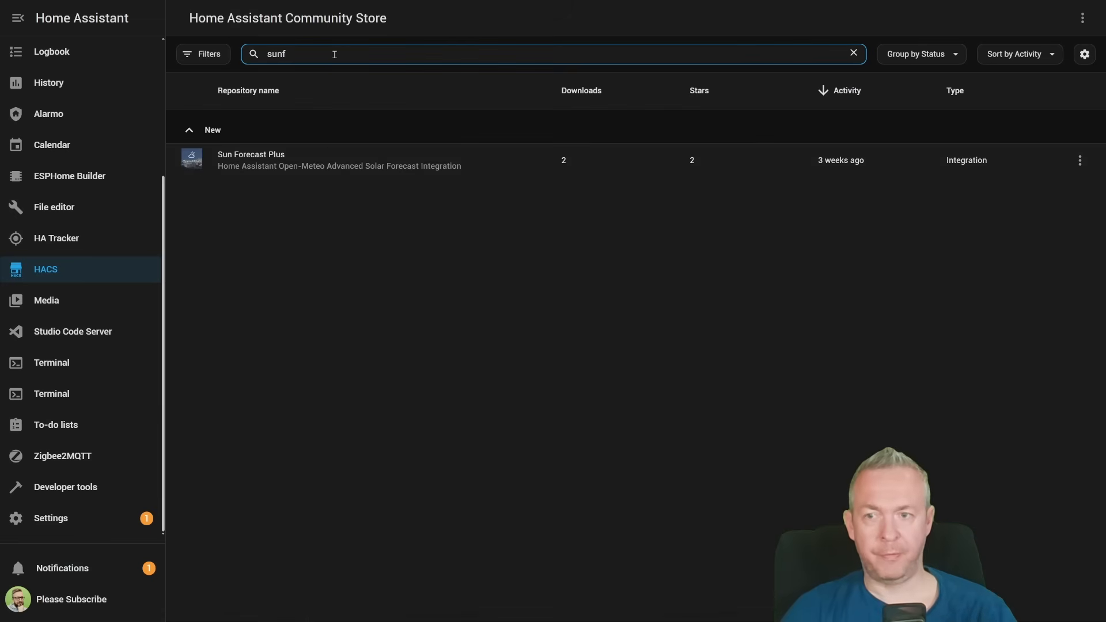
{"action": "left_click", "coordinate": [365, 167]}
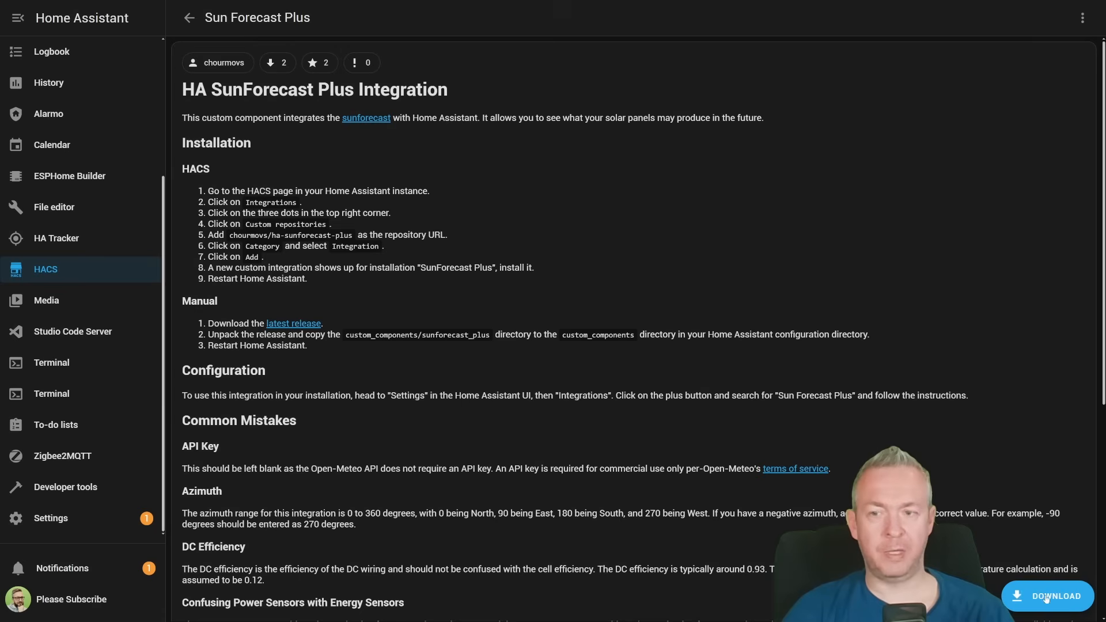
{"action": "left_click", "coordinate": [1046, 597]}
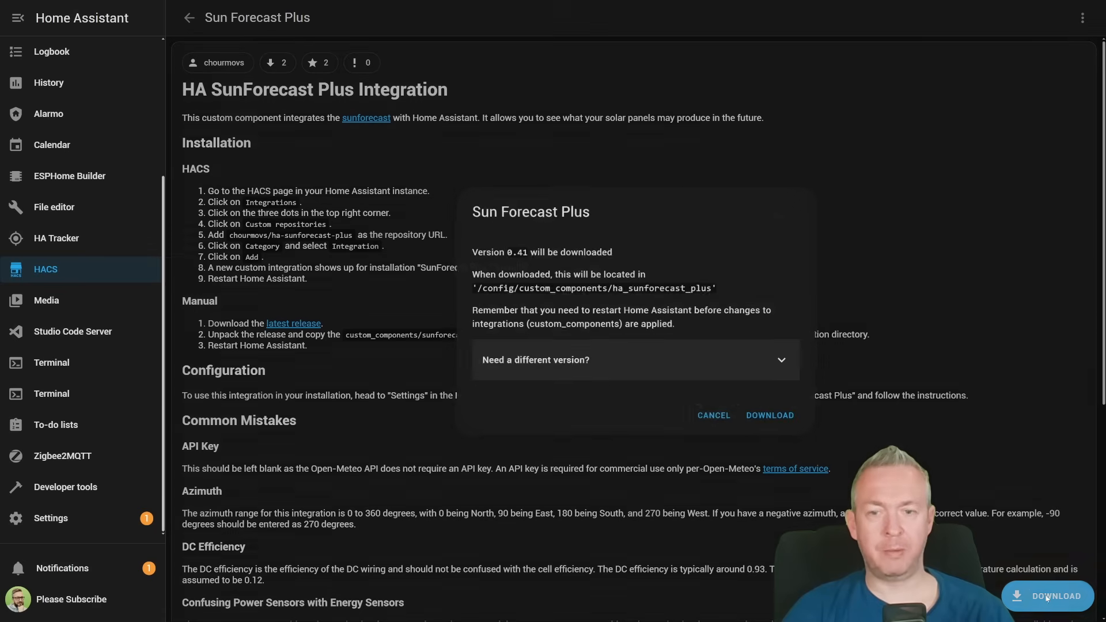
{"action": "left_click", "coordinate": [790, 417]}
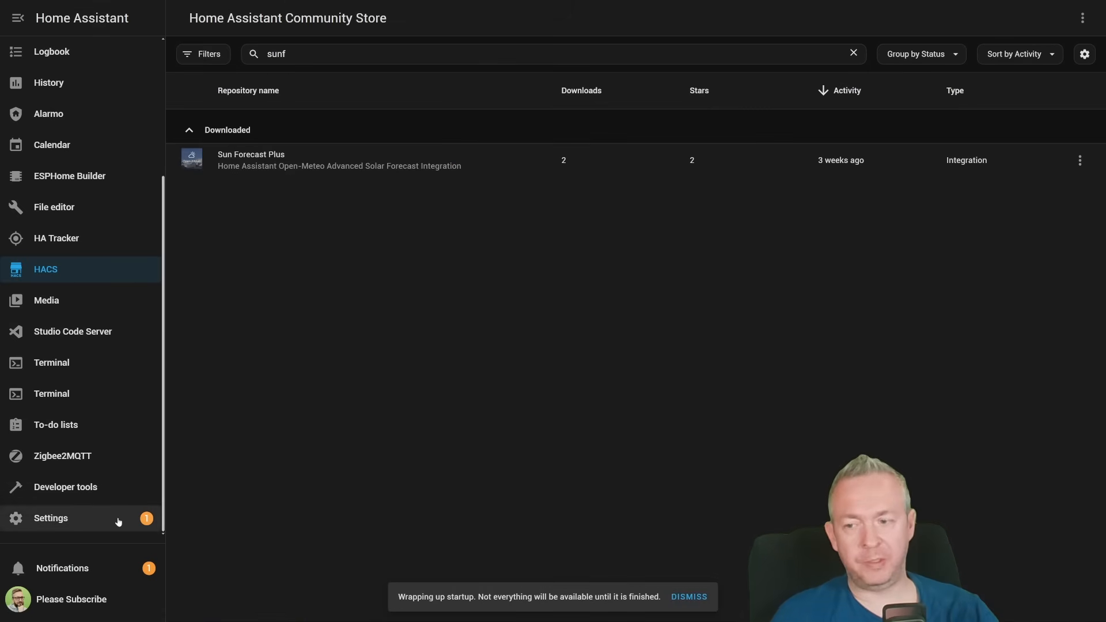
- Start adding a new integration in the Home Assistant settings, searching for "sunf" and choosing SunForecast Plus
{"action": "left_click", "coordinate": [118, 521]}
{"action": "left_click", "coordinate": [526, 239]}
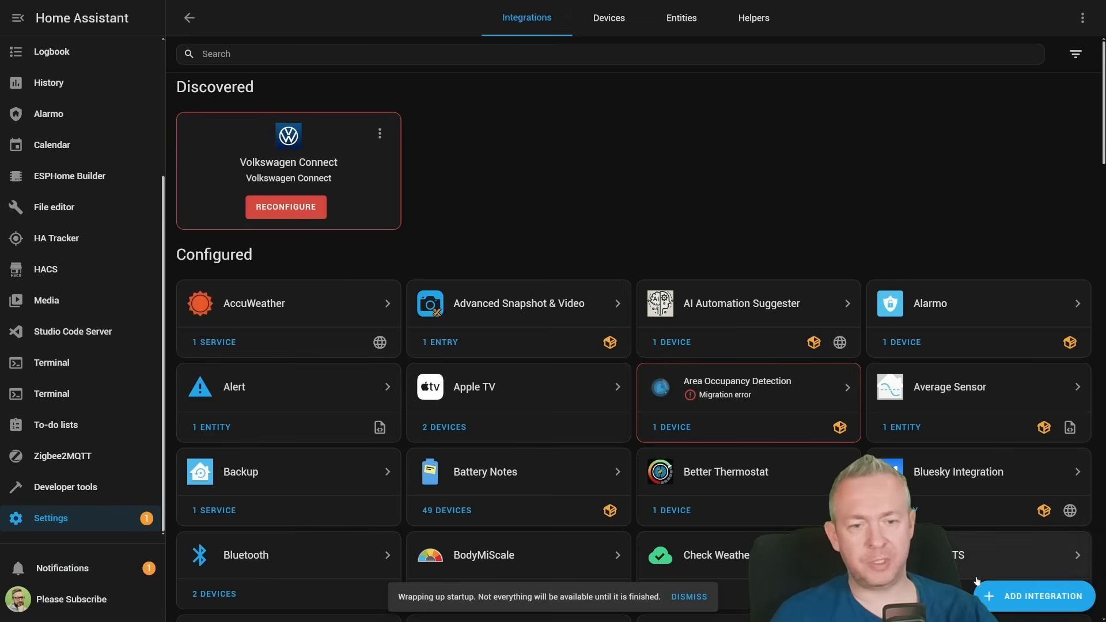
{"action": "left_click", "coordinate": [1014, 596]}
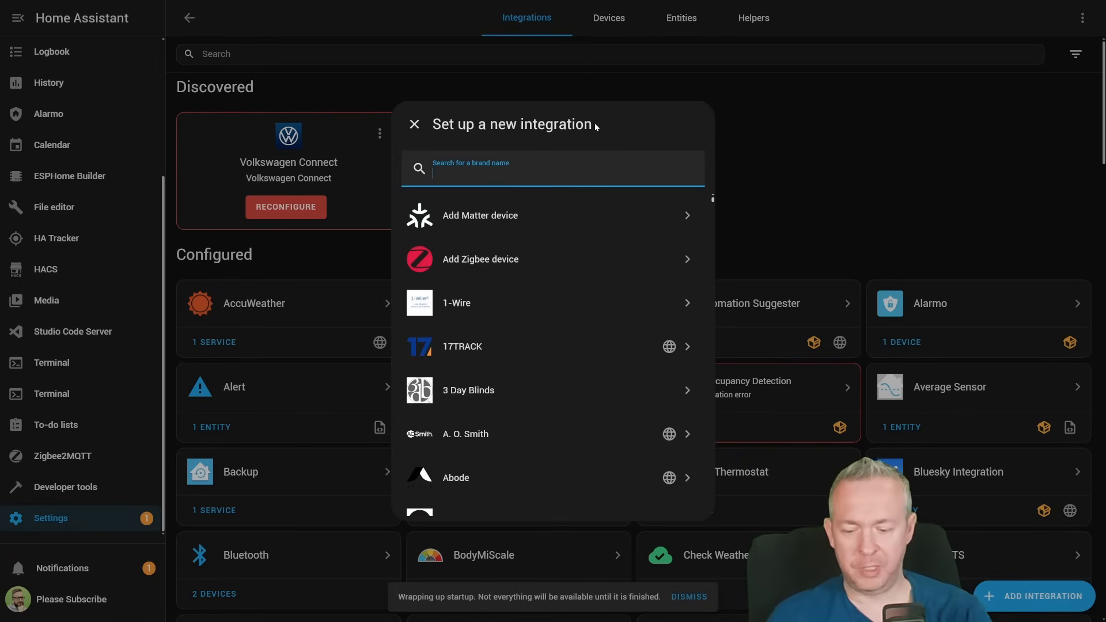
{"action": "type", "text": "sunf"}
{"action": "left_click", "coordinate": [538, 217]}
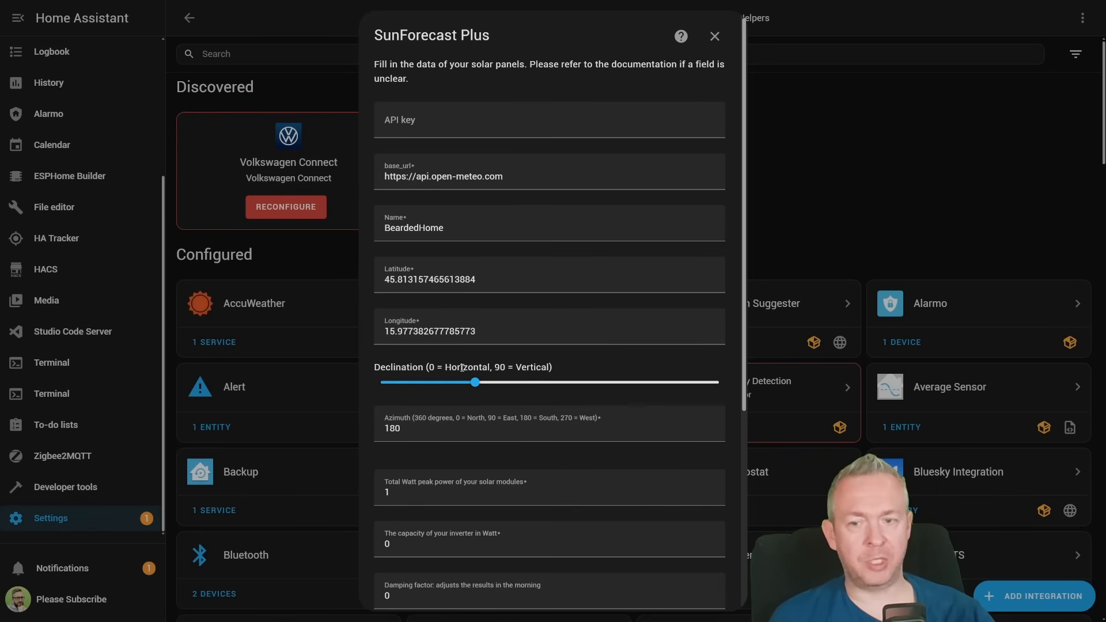
- Set the solar panels' declination to 90 and their azimuth to 270 degrees
{"action": "mouse_move", "coordinate": [475, 383]}
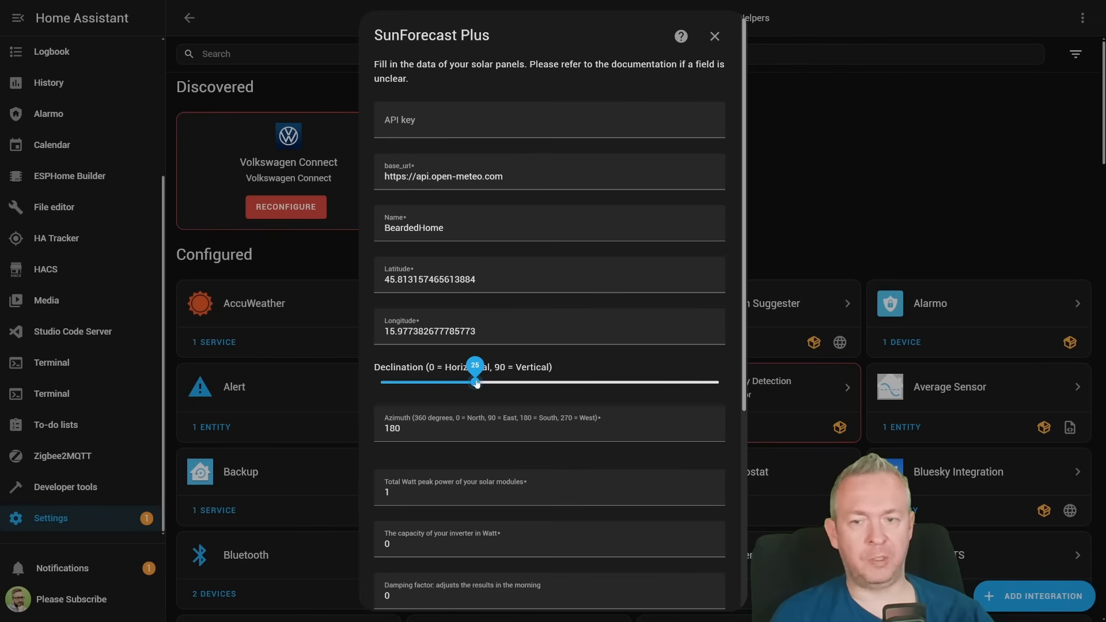
{"action": "left_click_drag", "start_coordinate": [475, 383], "coordinate": [725, 386]}
{"action": "scroll", "coordinate": [500, 304], "scroll_direction": "down", "scroll_amount": 2}
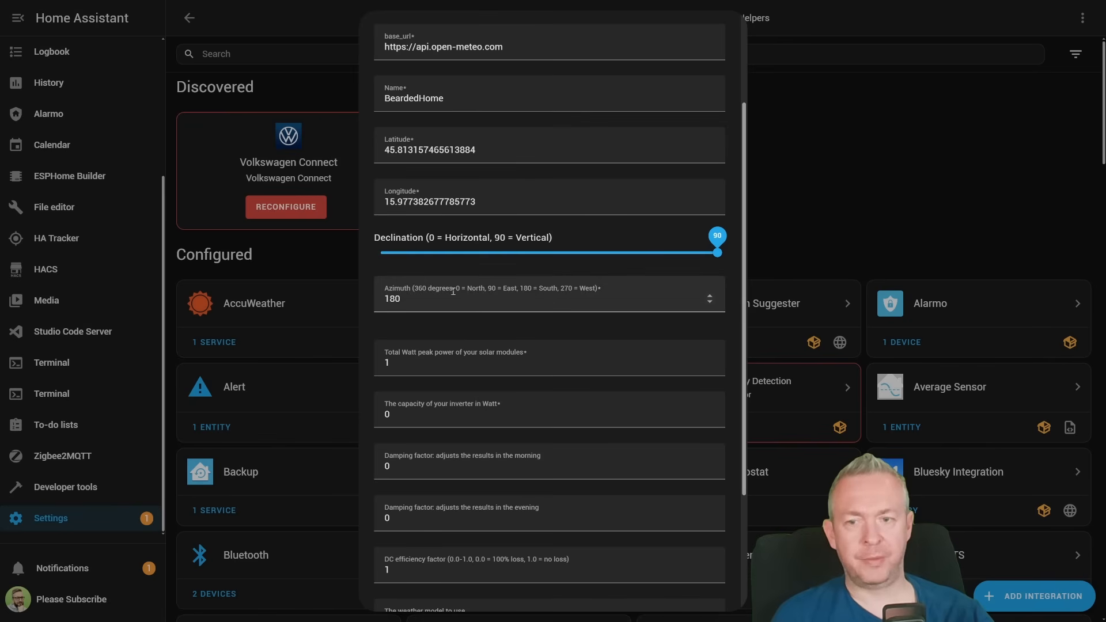
{"action": "left_click_drag", "start_coordinate": [452, 293], "coordinate": [310, 305]}
{"action": "type", "text": "270"}
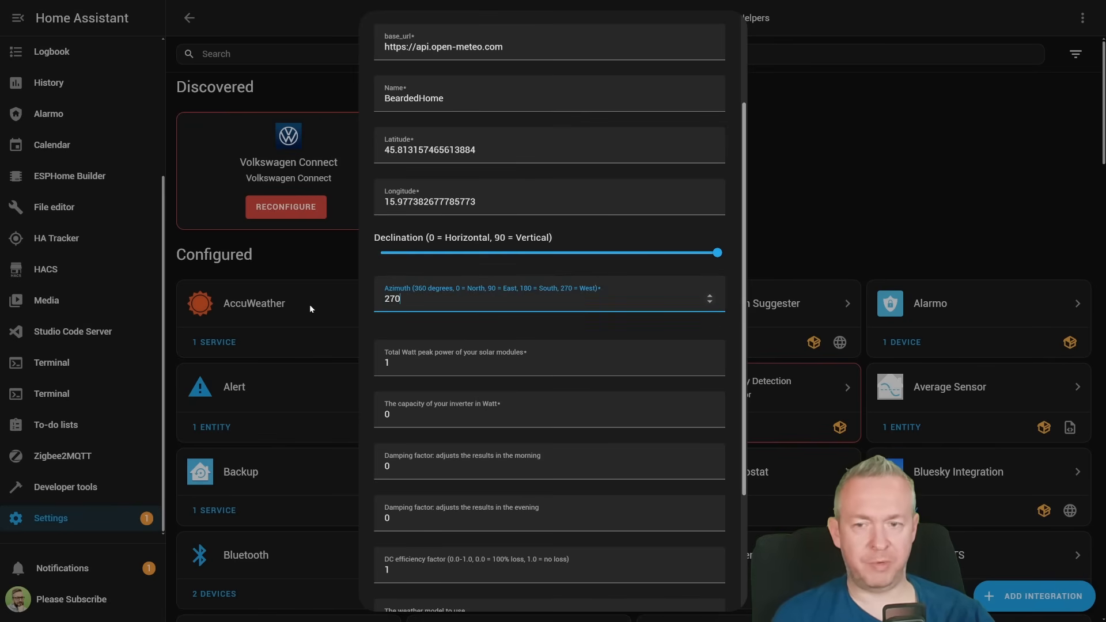
- Set the solar modules' total peak power to 300 W and the inverter capacity to 600 W
{"action": "left_click", "coordinate": [451, 355]}
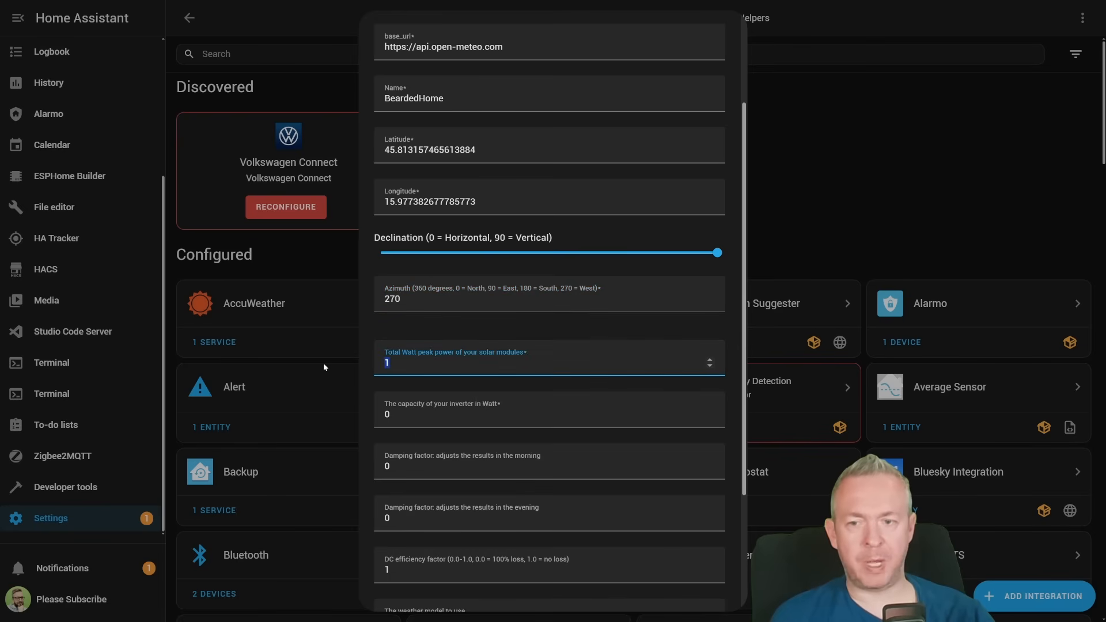
{"action": "type", "text": "300"}
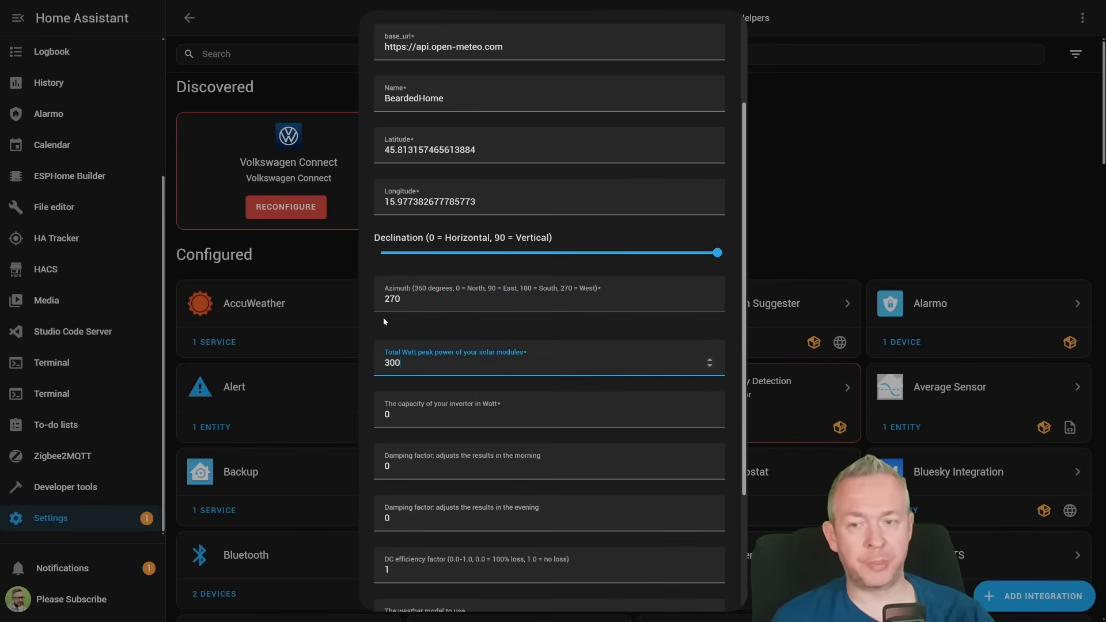
{"action": "left_click", "coordinate": [409, 410]}
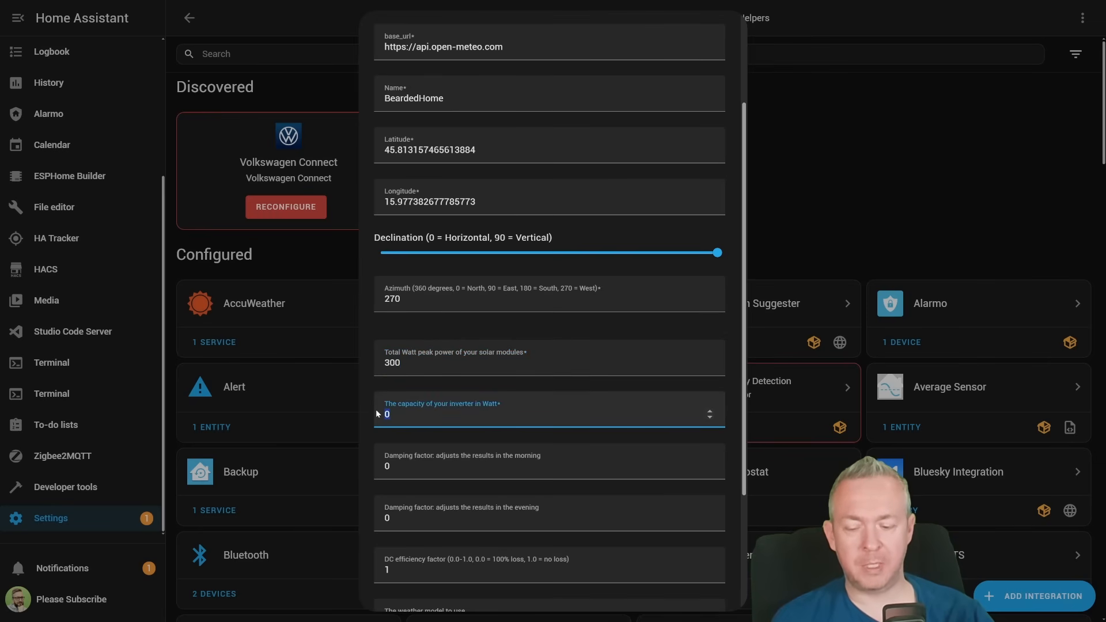
{"action": "type", "text": "600"}
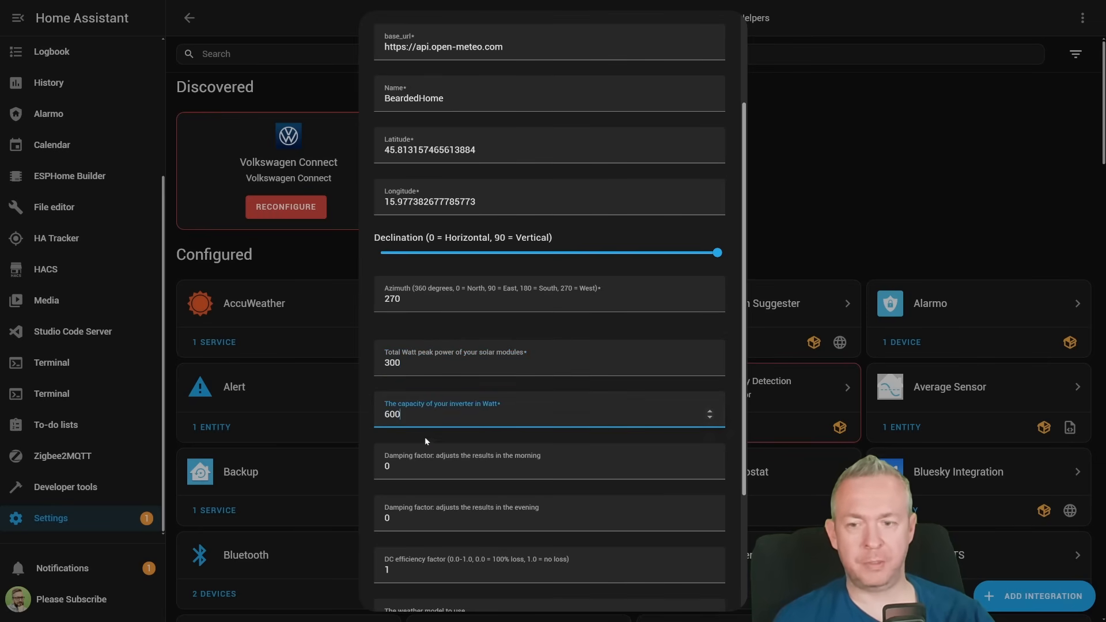
- Set the DC efficiency factor to 0.96 and submit the SunForecast Plus configuration
{"action": "scroll", "coordinate": [424, 436], "scroll_direction": "down", "scroll_amount": 2}
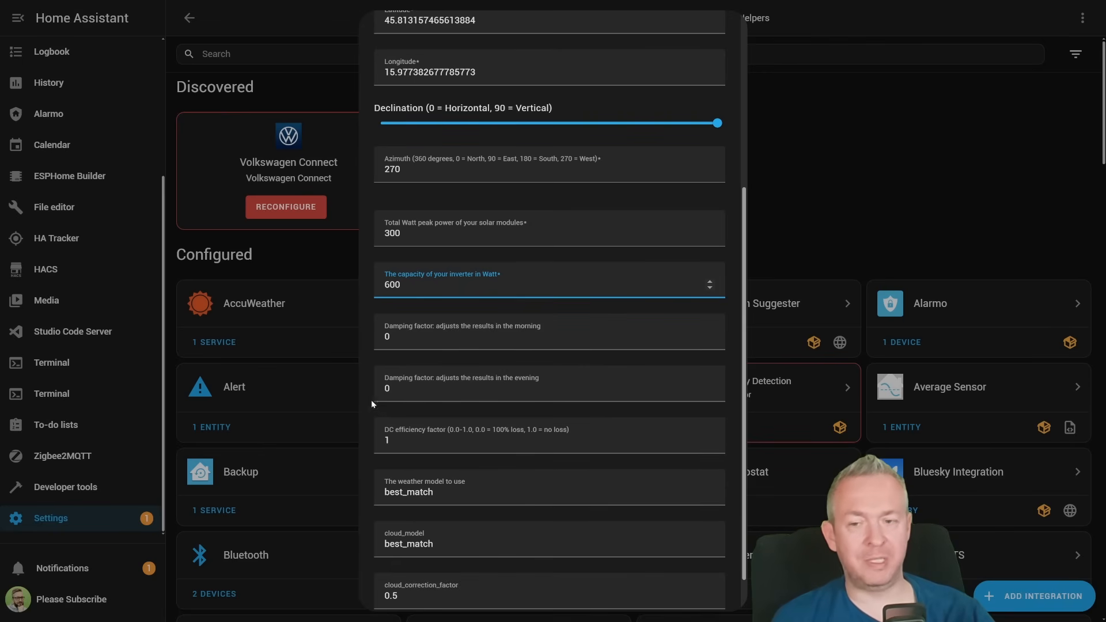
{"action": "left_click", "coordinate": [421, 433]}
{"action": "key", "text": "BackSpace"}
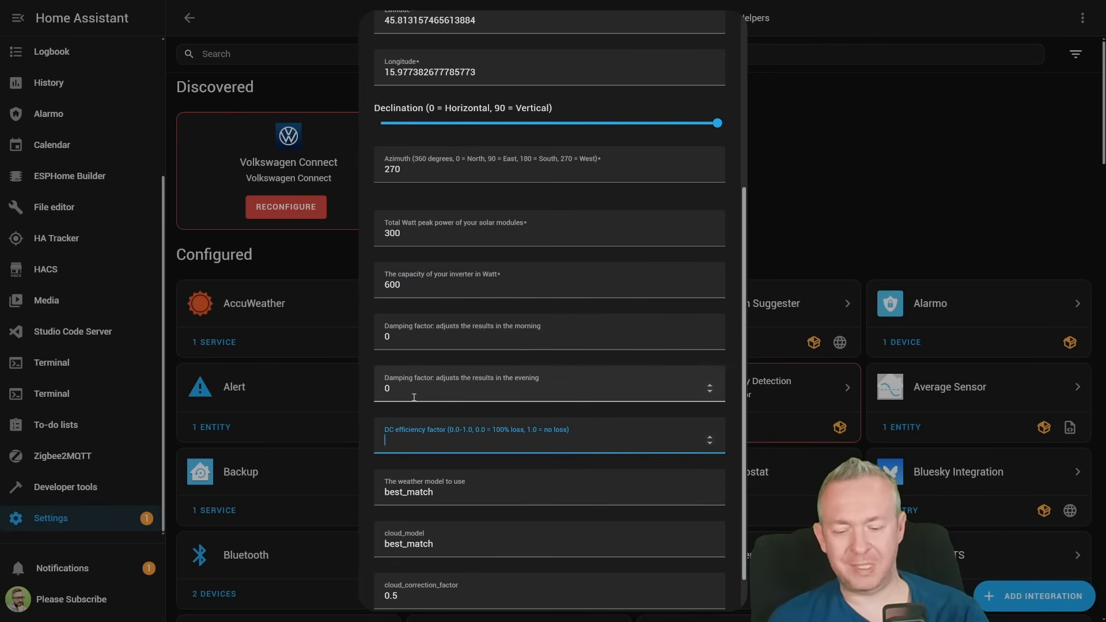
{"action": "type", "text": "0.96"}
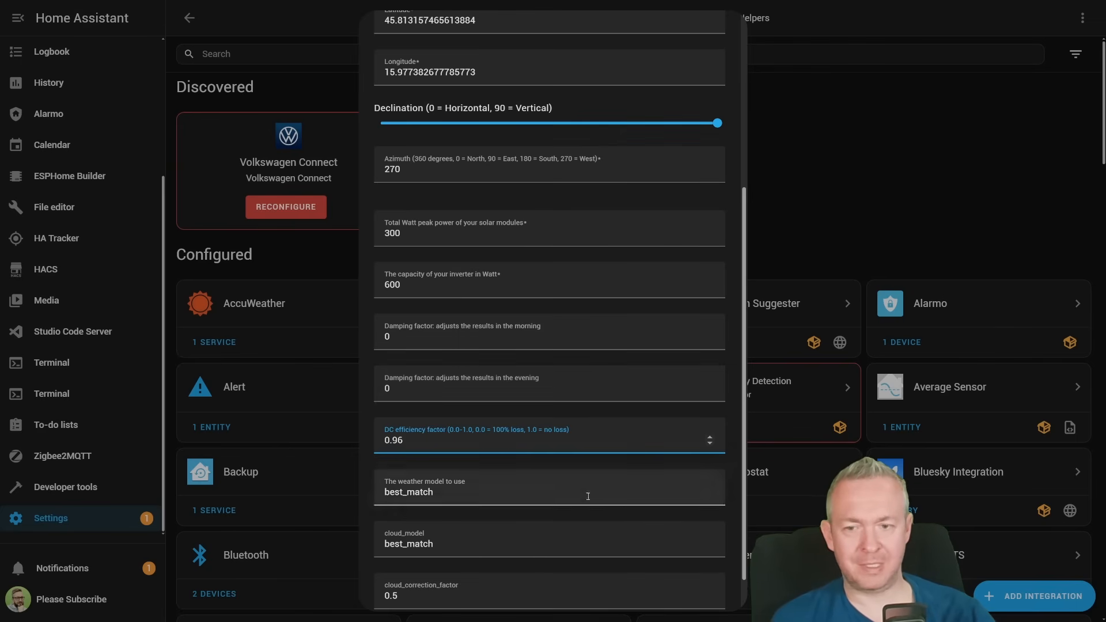
{"action": "scroll", "coordinate": [587, 496], "scroll_direction": "down", "scroll_amount": 1}
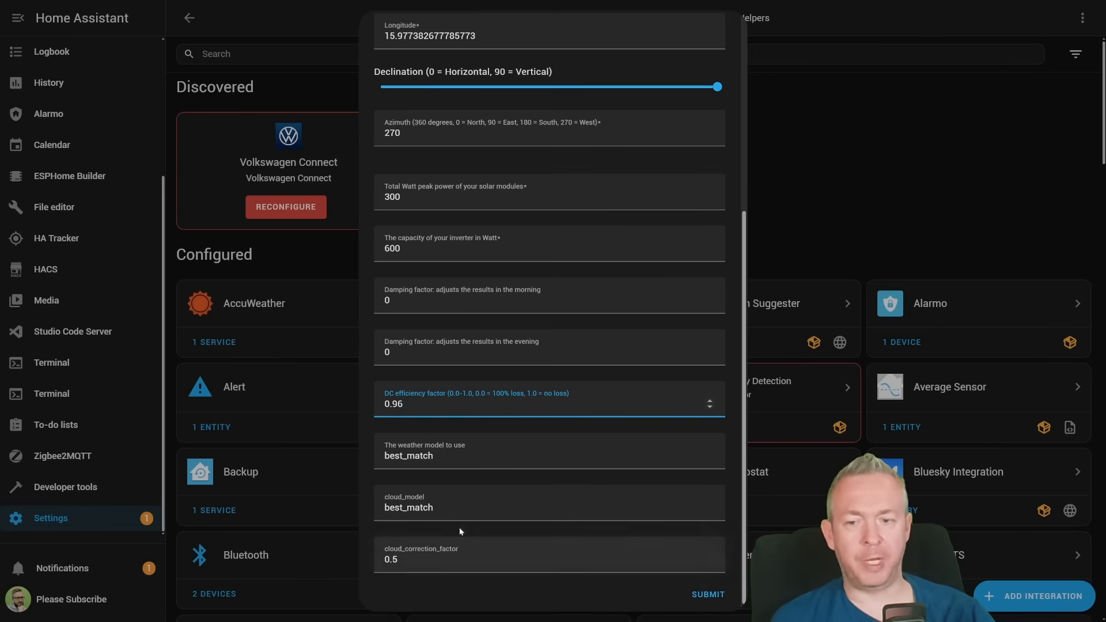
{"action": "left_click", "coordinate": [705, 594]}
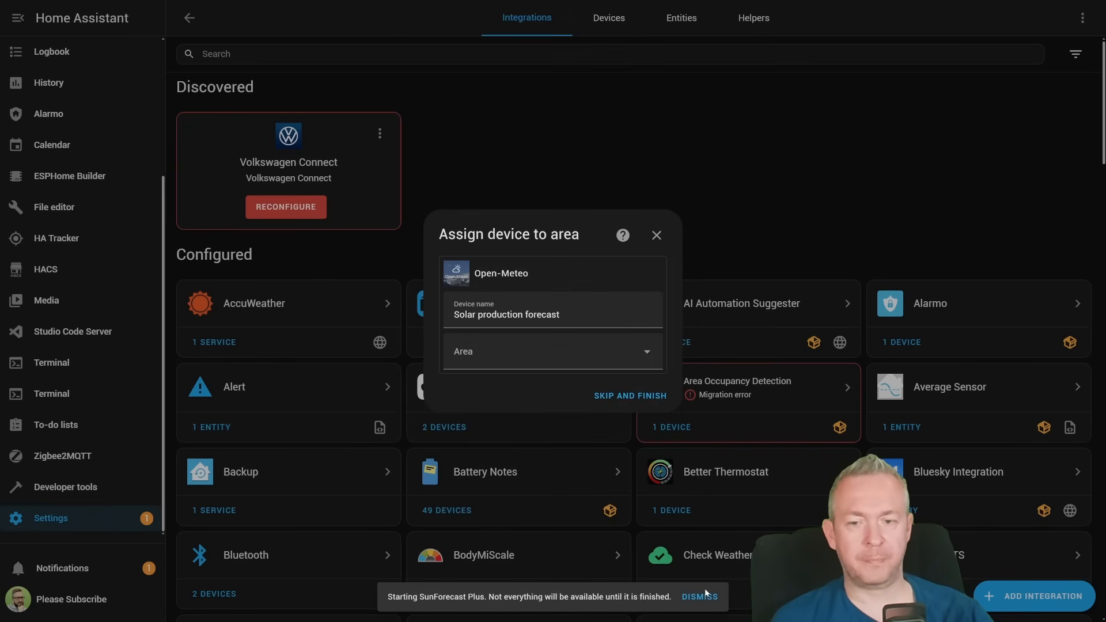
- Assign the Solar production forecast device to the Balcony area and finish the setup
{"action": "left_click", "coordinate": [649, 357]}
{"action": "left_click", "coordinate": [550, 391]}
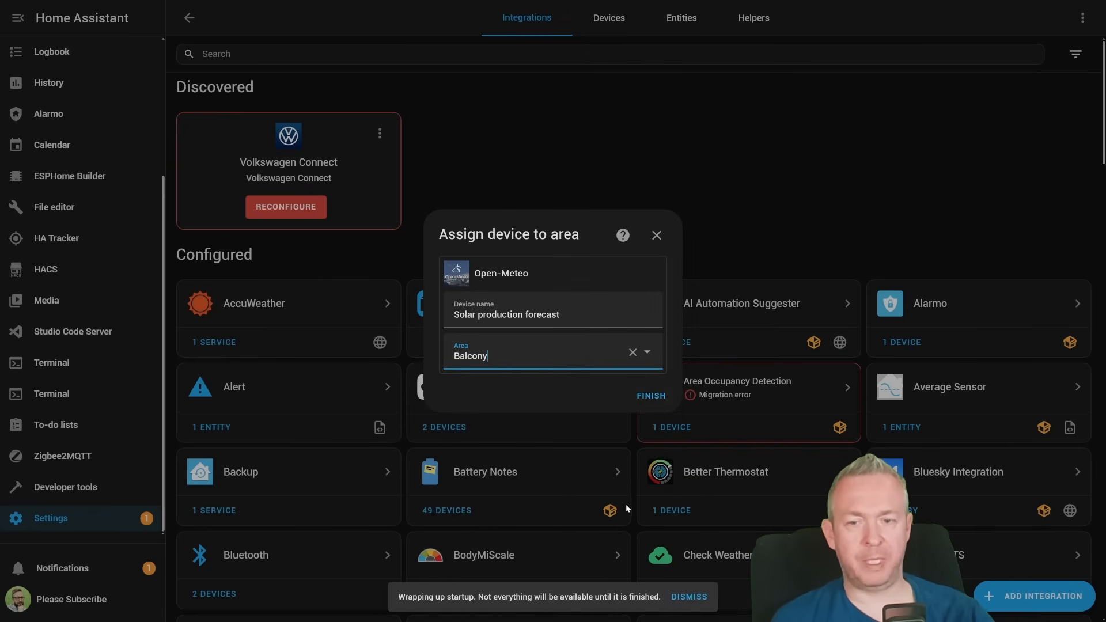
{"action": "left_click", "coordinate": [652, 395]}
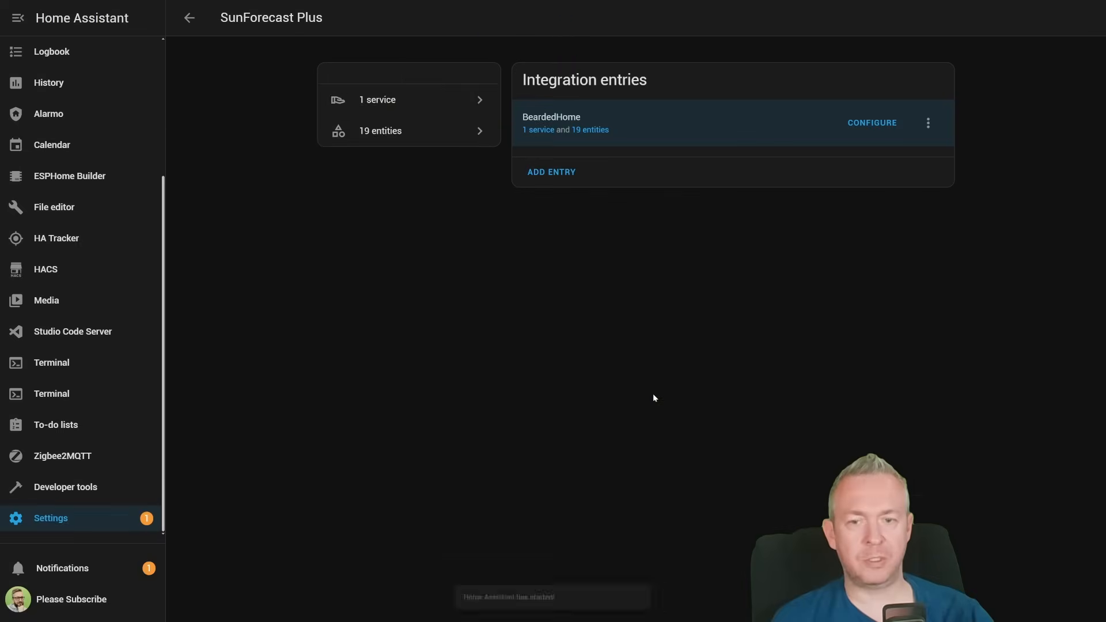
- Open the SunForecast Plus service and examine its full sensor list, including the hidden entities
{"action": "left_click", "coordinate": [550, 128]}
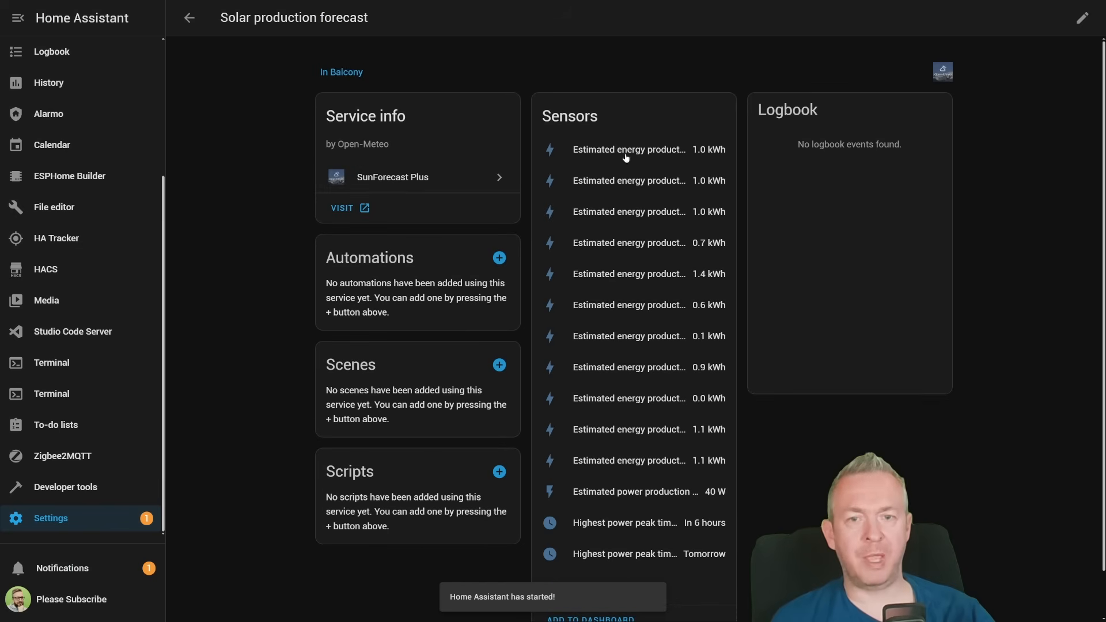
{"action": "scroll", "coordinate": [615, 231], "scroll_direction": "down", "scroll_amount": 2}
{"action": "left_click", "coordinate": [589, 541]}
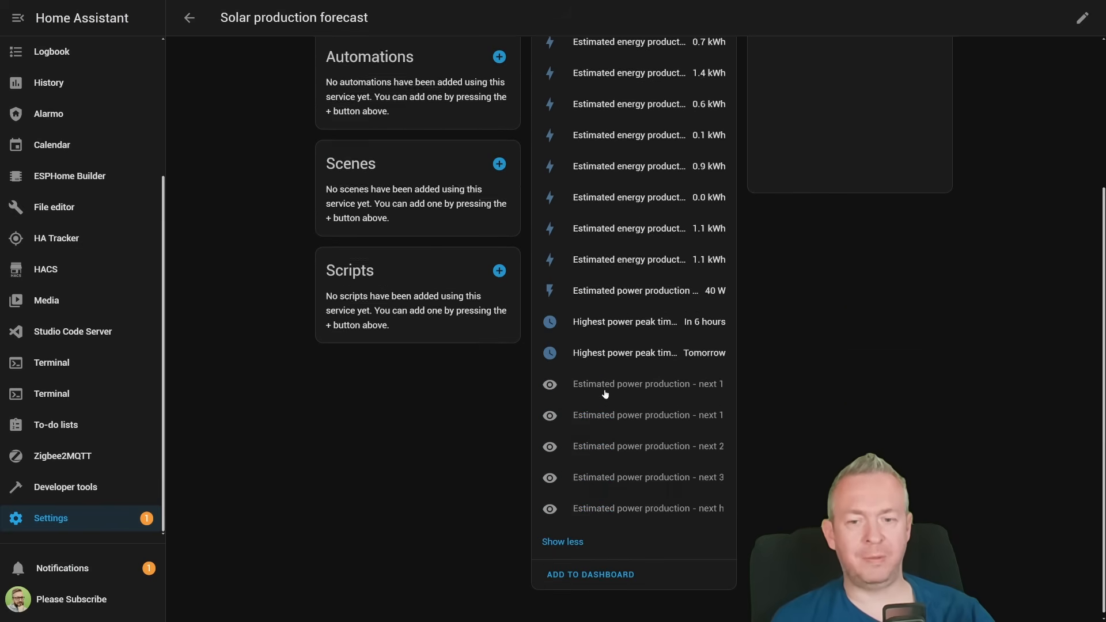